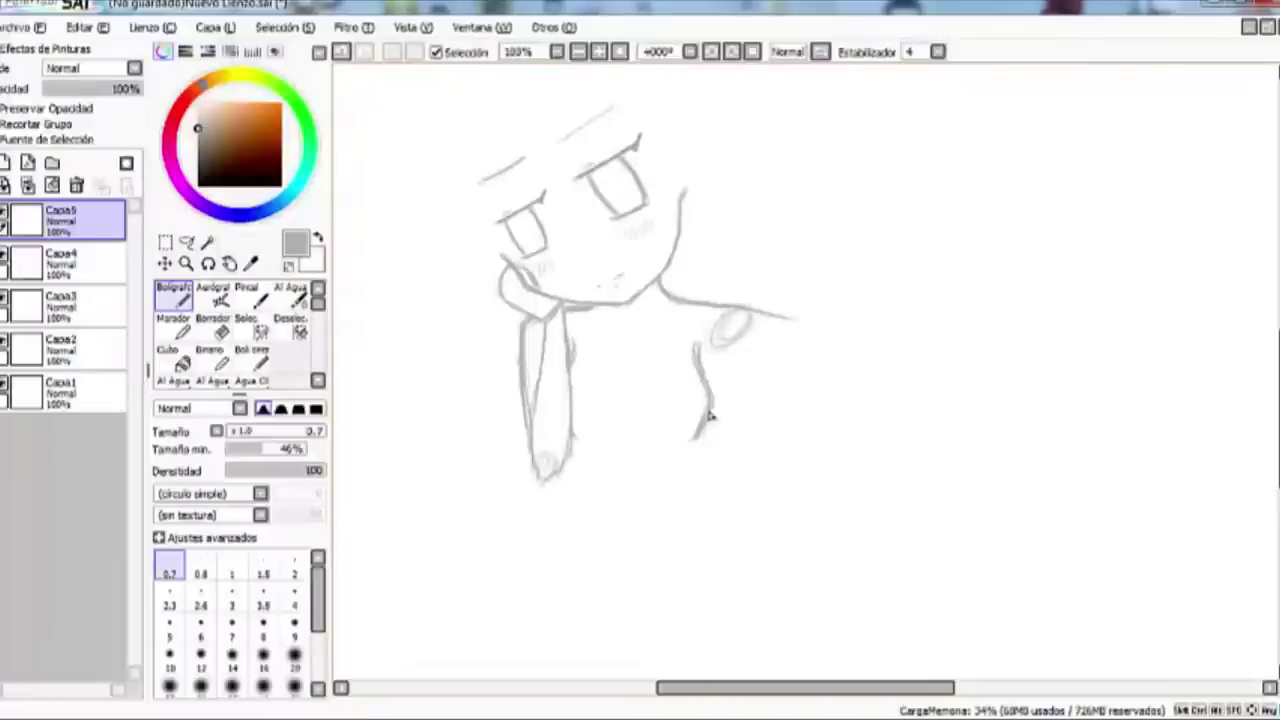
Step: Sketch the outstretched arm from the shoulder, with elbow and wrist joint circles, a simple open hand, and the forearm and upper-arm undersides
{"action": "mouse_move", "coordinate": [790, 319]}
{"action": "left_mouse_down"}
{"action": "mouse_move", "coordinate": [888, 346]}
{"action": "mouse_move", "coordinate": [884, 370]}
{"action": "mouse_move", "coordinate": [950, 316]}
{"action": "mouse_move", "coordinate": [1006, 300]}
{"action": "left_mouse_up"}
{"action": "left_click_drag", "start_coordinate": [1030, 258], "coordinate": [1048, 258]}
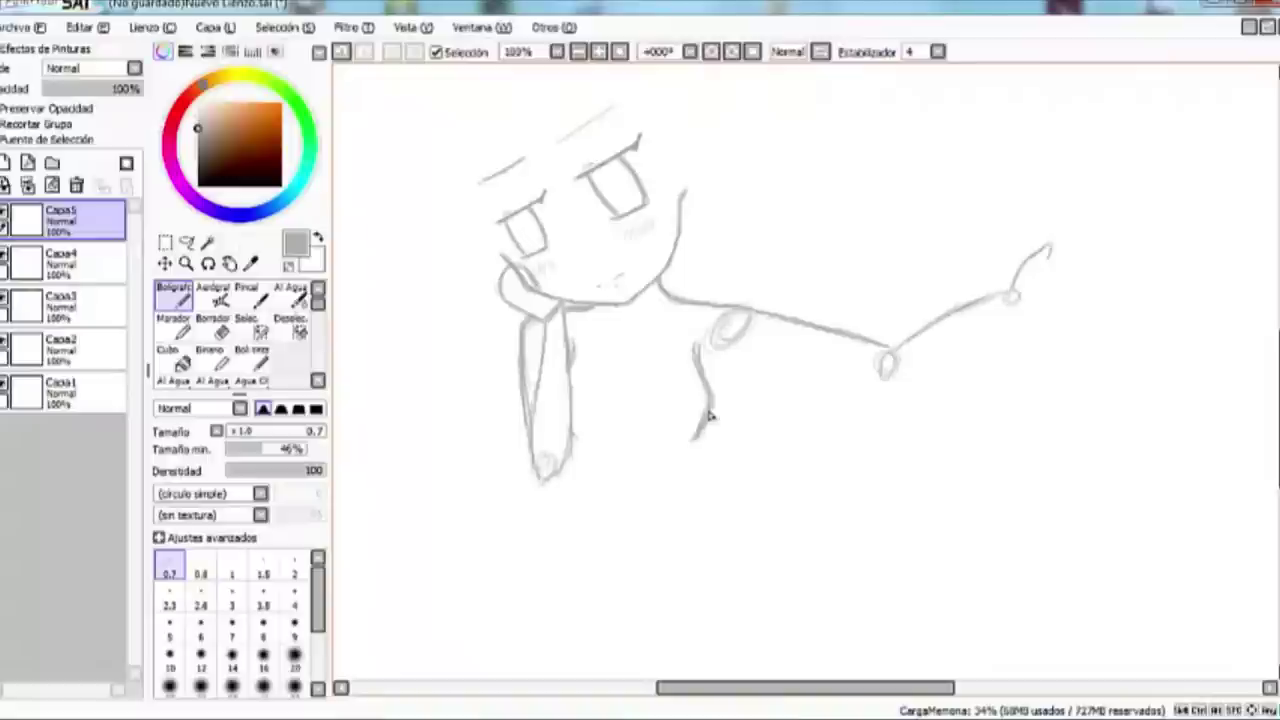
{"action": "left_click_drag", "start_coordinate": [1088, 266], "coordinate": [1030, 300]}
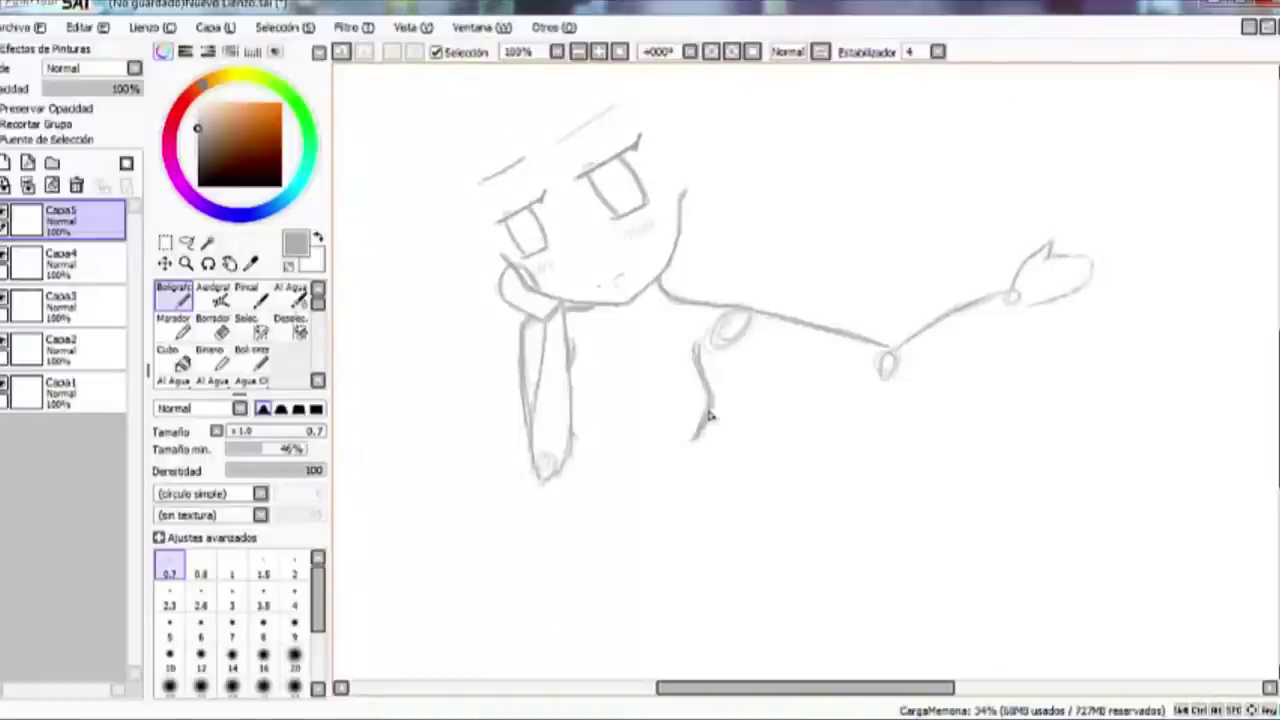
{"action": "mouse_move", "coordinate": [886, 374]}
{"action": "left_mouse_down"}
{"action": "mouse_move", "coordinate": [940, 368]}
{"action": "mouse_move", "coordinate": [1016, 318]}
{"action": "left_mouse_up"}
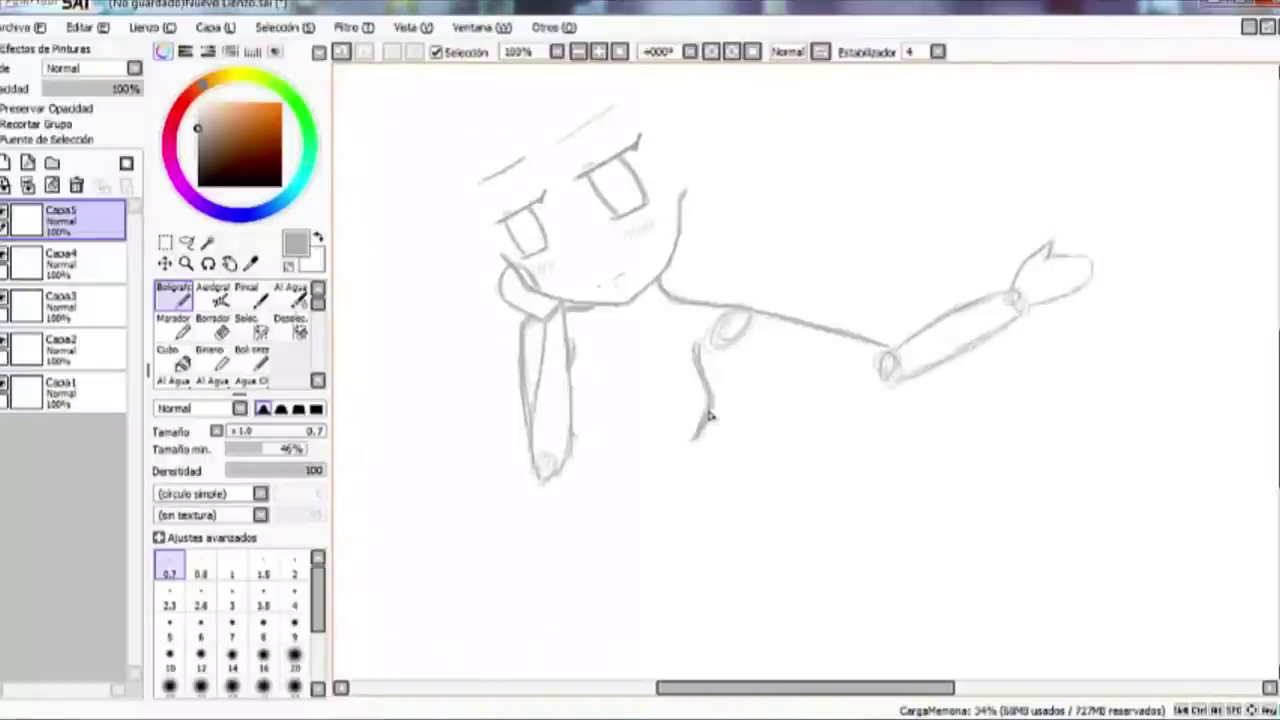
{"action": "mouse_move", "coordinate": [710, 350]}
{"action": "left_mouse_down"}
{"action": "mouse_move", "coordinate": [888, 380]}
{"action": "mouse_move", "coordinate": [876, 380]}
{"action": "left_mouse_up"}
{"action": "left_click_drag", "start_coordinate": [752, 358], "coordinate": [880, 378]}
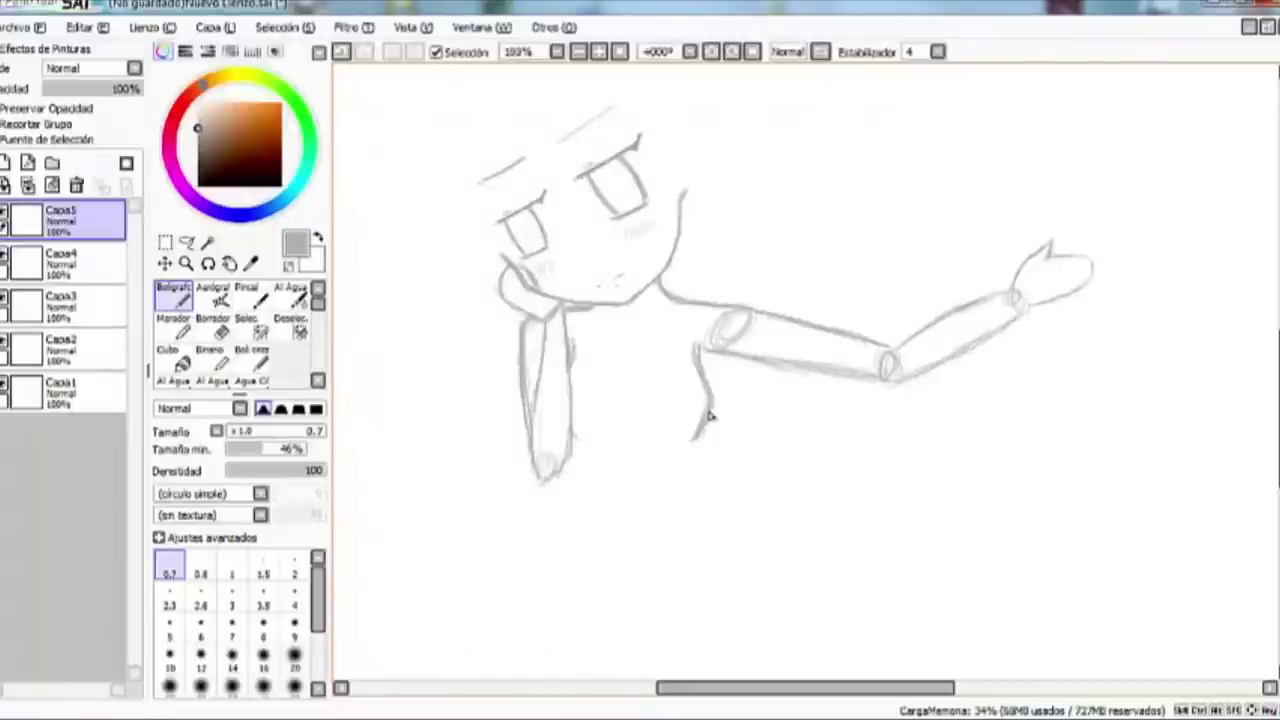
Step: Select the sketched outstretched arm and transform it so it tilts slightly downward and sits closer to the body
{"action": "key", "text": "m"}
{"action": "mouse_move", "coordinate": [704, 420]}
{"action": "left_mouse_down"}
{"action": "mouse_move", "coordinate": [1120, 250]}
{"action": "mouse_move", "coordinate": [718, 425]}
{"action": "left_mouse_up"}
{"action": "key", "text": "ctrl+t"}
{"action": "left_click_drag", "start_coordinate": [1095, 389], "coordinate": [1030, 381]}
{"action": "mouse_move", "coordinate": [703, 410]}
{"action": "left_mouse_down"}
{"action": "mouse_move", "coordinate": [720, 423]}
{"action": "mouse_move", "coordinate": [710, 420]}
{"action": "left_mouse_up"}
{"action": "key", "text": "Return"}
{"action": "key", "text": "ctrl+d"}
Step: Erase the arm's joint circles and the overlapping shoulder line, and redraw the upper arm's contours cleanly on layer Capa5
{"action": "key", "text": "e"}
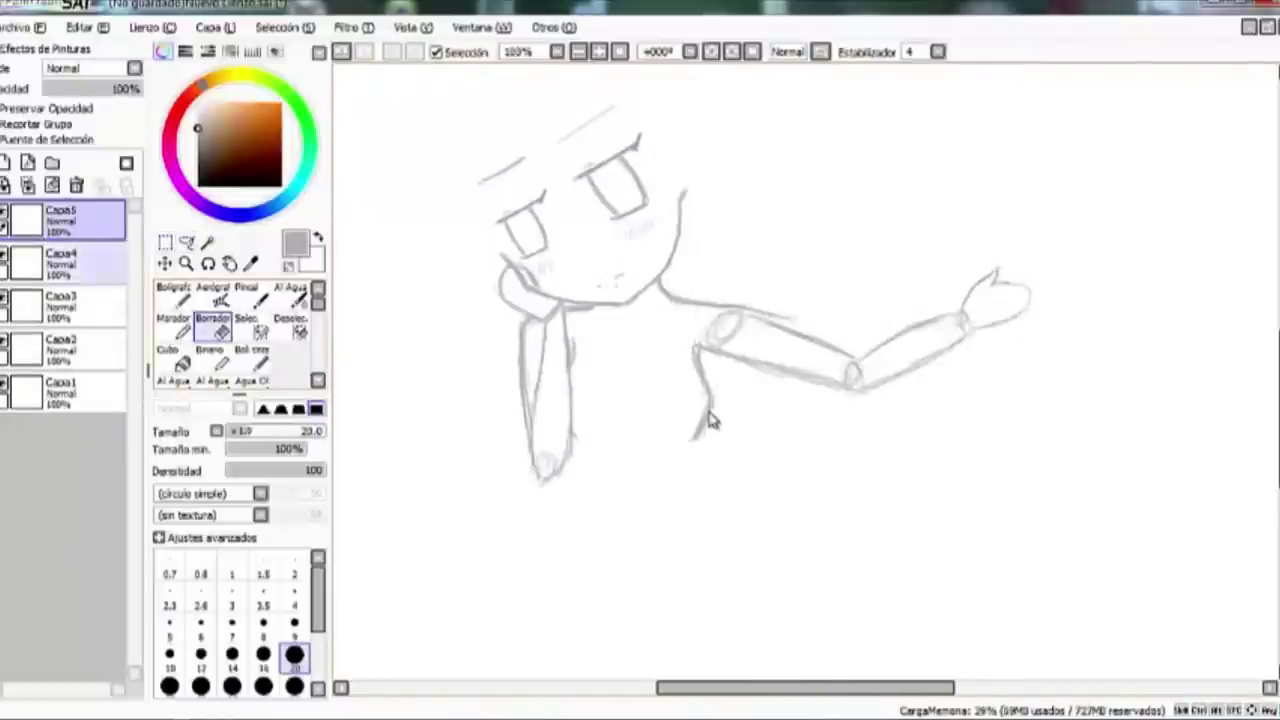
{"action": "key", "text": "n"}
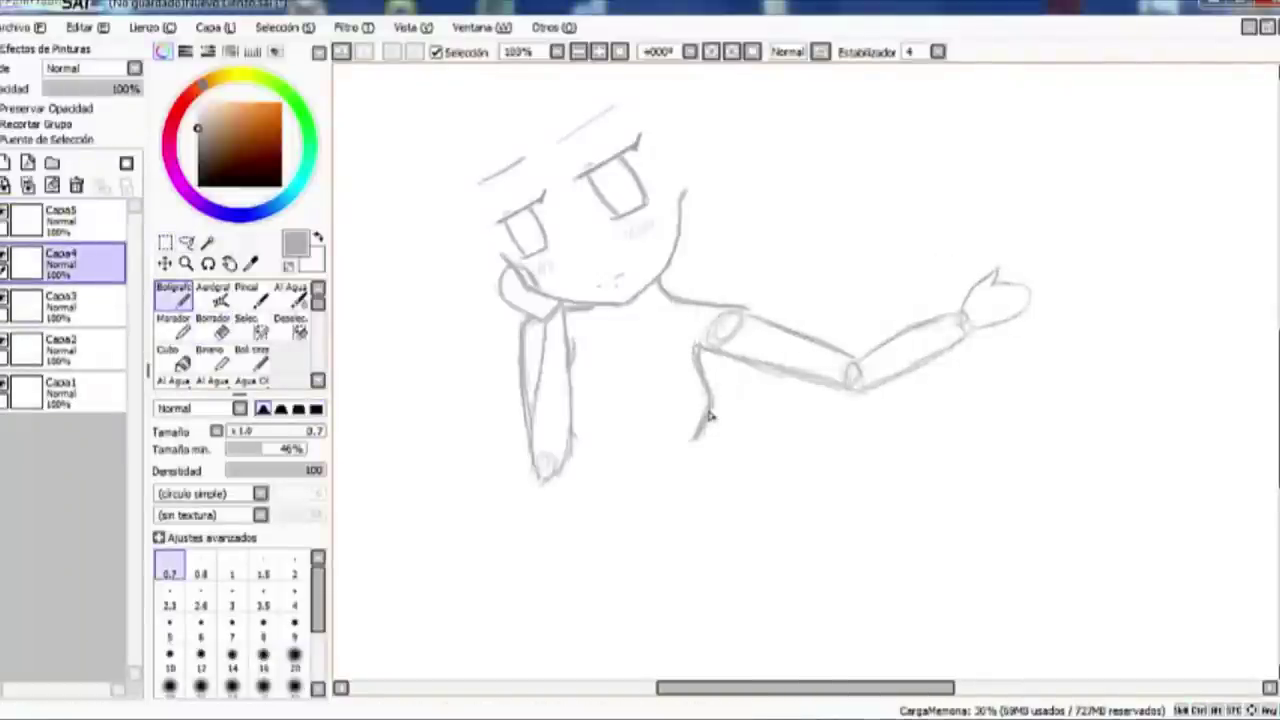
{"action": "key", "text": "Page_Up"}
{"action": "key", "text": "e"}
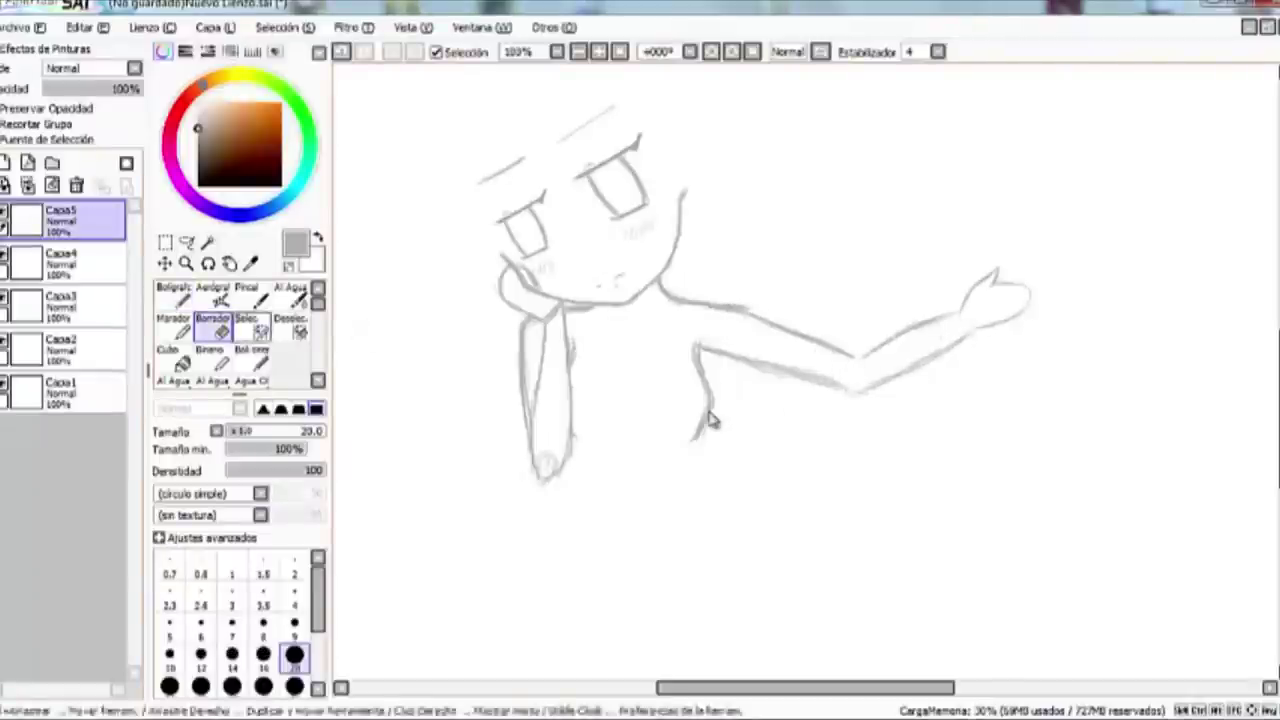
{"action": "key", "text": "n"}
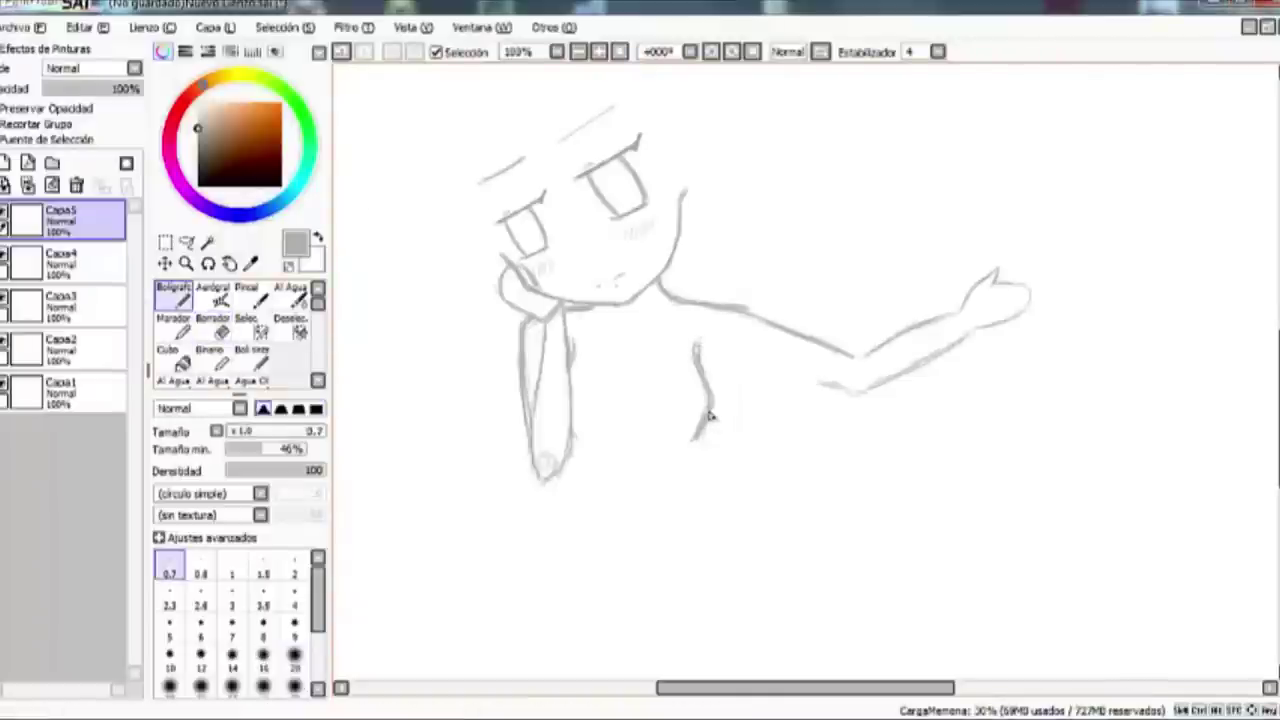
{"action": "mouse_move", "coordinate": [702, 350]}
{"action": "left_mouse_down"}
{"action": "mouse_move", "coordinate": [850, 388]}
{"action": "mouse_move", "coordinate": [878, 348]}
{"action": "left_mouse_up"}
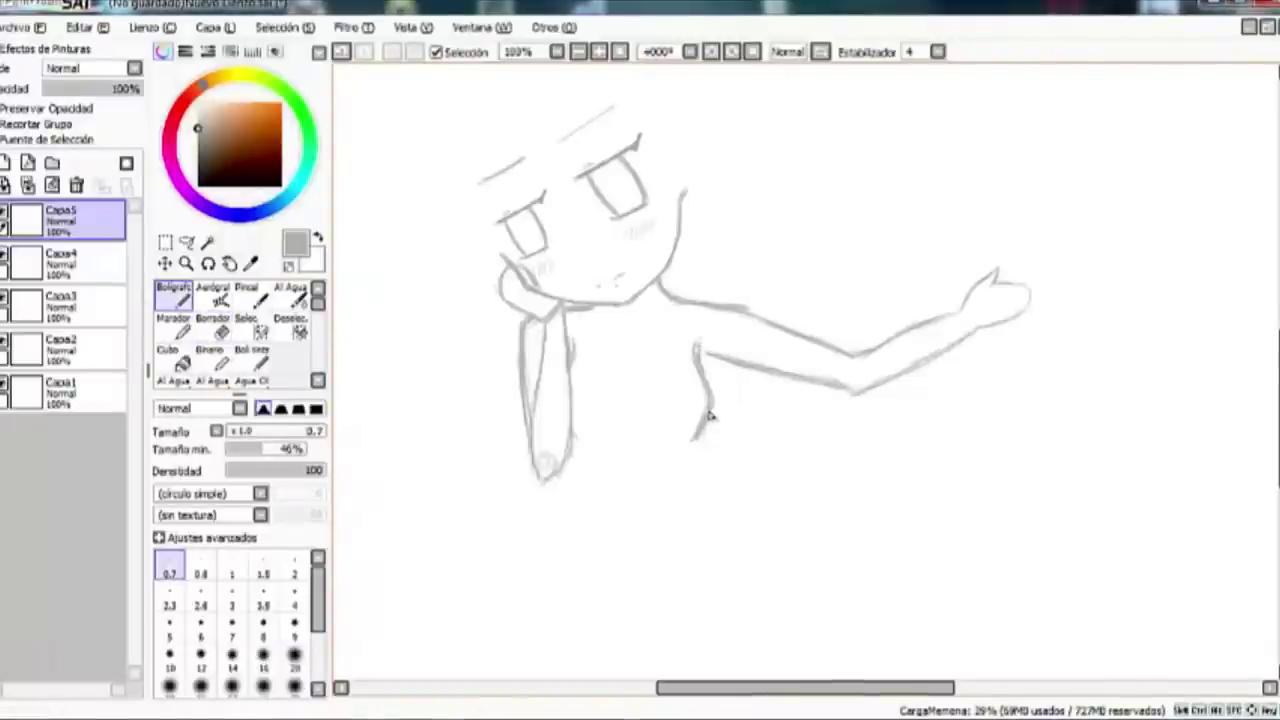
Step: Round the outstretched hand into a closed fist and hatch a blush band across the face beneath the eyes
{"action": "left_click_drag", "start_coordinate": [990, 285], "coordinate": [984, 312]}
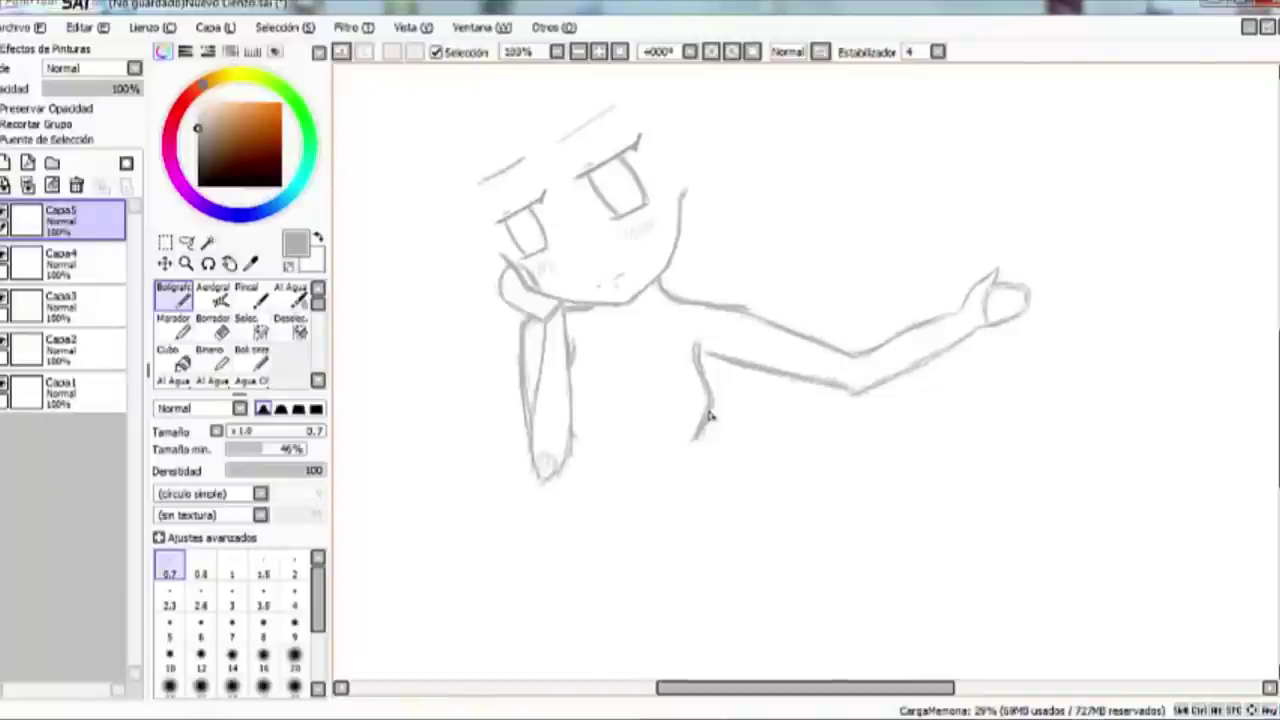
{"action": "left_click_drag", "start_coordinate": [535, 266], "coordinate": [660, 216]}
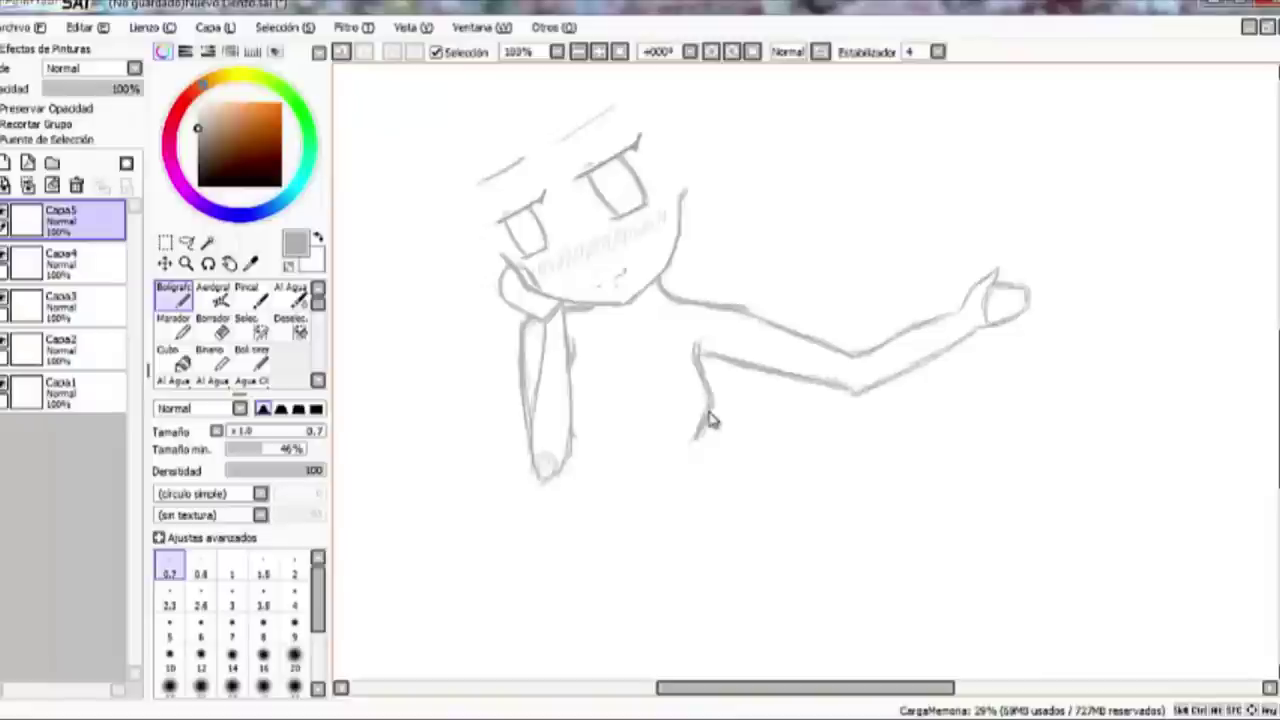
{"action": "scroll", "coordinate": [708, 416], "scroll_direction": "up", "scroll_amount": 1}
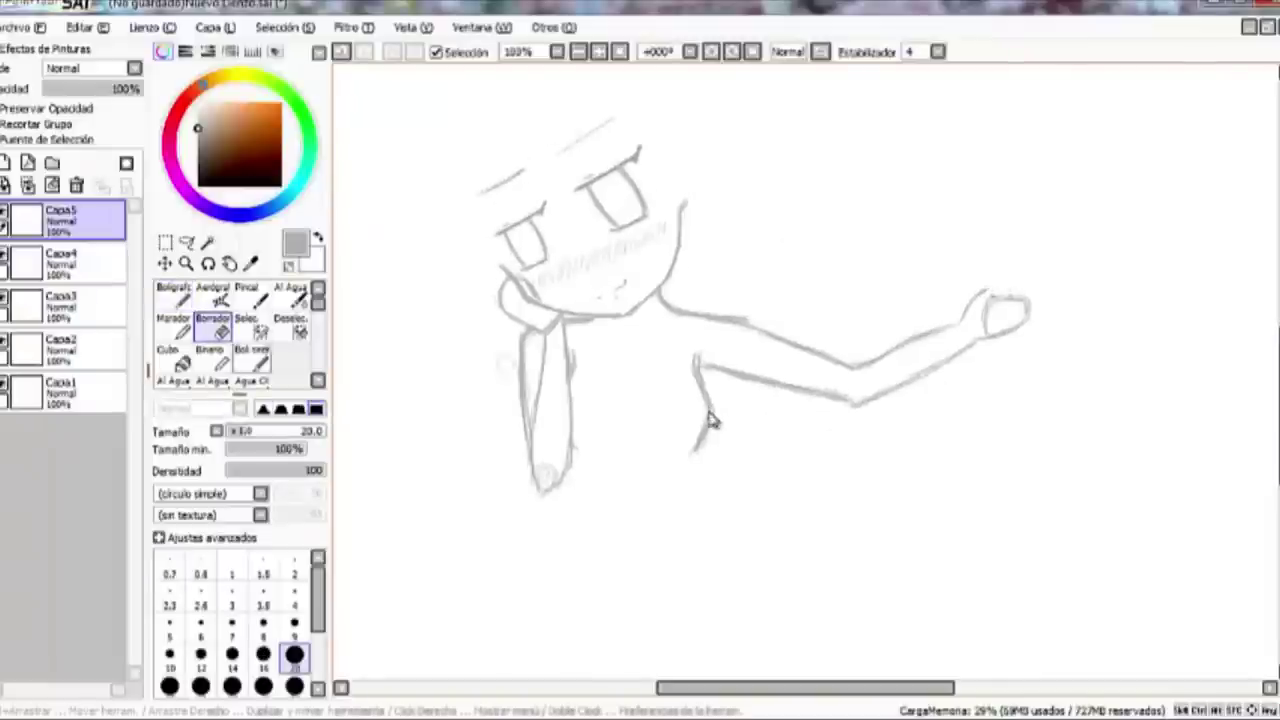
Step: Sketch a knife held upright in the fist, with a straight handle and a curved blade
{"action": "mouse_move", "coordinate": [1002, 270]}
{"action": "left_mouse_down"}
{"action": "mouse_move", "coordinate": [1002, 296]}
{"action": "mouse_move", "coordinate": [1022, 296]}
{"action": "mouse_move", "coordinate": [1001, 358]}
{"action": "mouse_move", "coordinate": [1018, 342]}
{"action": "left_mouse_up"}
{"action": "left_click_drag", "start_coordinate": [996, 286], "coordinate": [998, 354]}
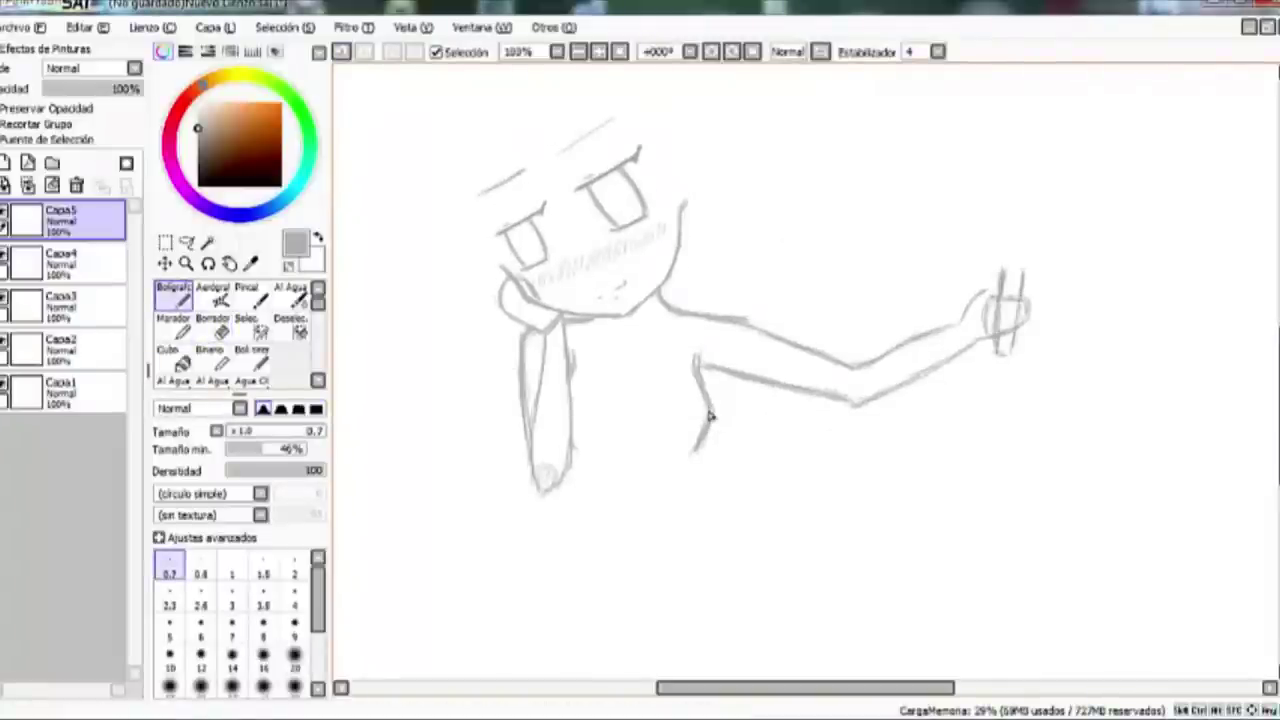
{"action": "mouse_move", "coordinate": [1012, 272]}
{"action": "left_mouse_down"}
{"action": "mouse_move", "coordinate": [1018, 170]}
{"action": "mouse_move", "coordinate": [1046, 198]}
{"action": "mouse_move", "coordinate": [1049, 240]}
{"action": "mouse_move", "coordinate": [1028, 270]}
{"action": "left_mouse_up"}
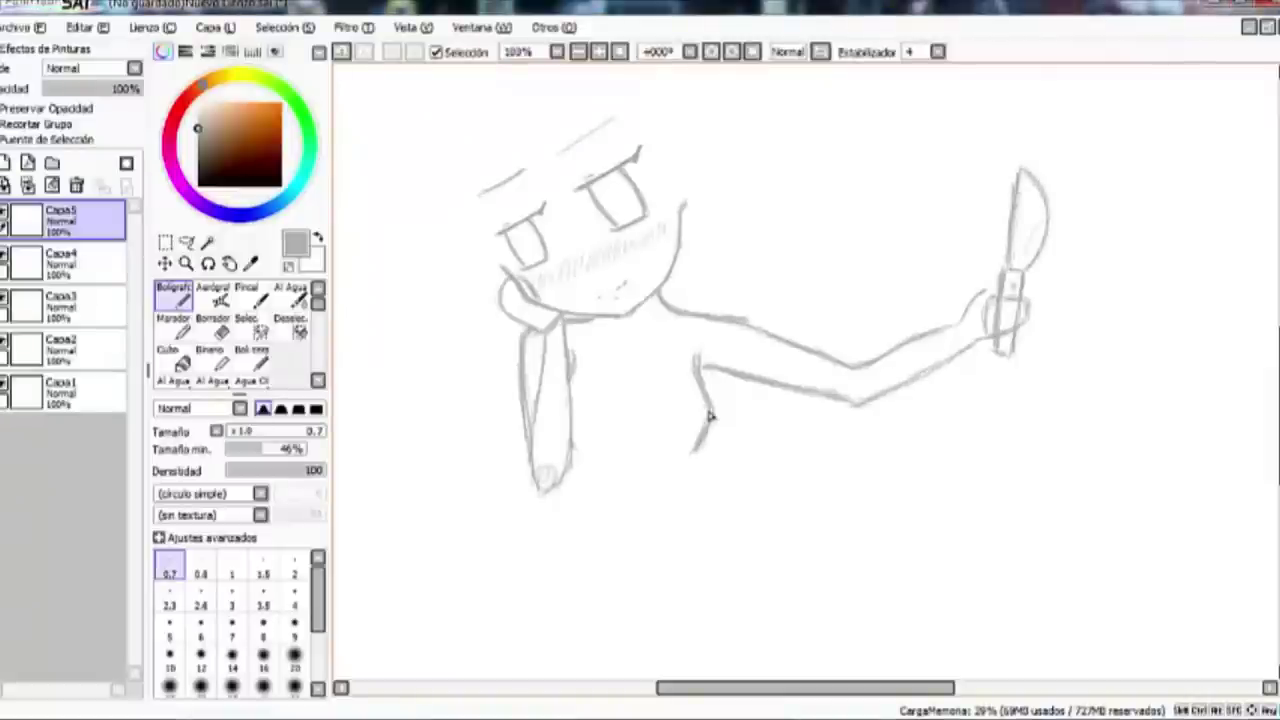
Step: Add a ribbon bow around the knife's handle and extend the blade upward with small spots along it
{"action": "mouse_move", "coordinate": [998, 226]}
{"action": "left_mouse_down"}
{"action": "mouse_move", "coordinate": [961, 298]}
{"action": "mouse_move", "coordinate": [1057, 262]}
{"action": "mouse_move", "coordinate": [1058, 316]}
{"action": "left_mouse_up"}
{"action": "key", "text": "a"}
{"action": "mouse_move", "coordinate": [1030, 150]}
{"action": "left_mouse_down"}
{"action": "mouse_move", "coordinate": [1050, 266]}
{"action": "mouse_move", "coordinate": [1058, 250]}
{"action": "mouse_move", "coordinate": [1028, 268]}
{"action": "left_mouse_up"}
{"action": "key", "text": "n"}
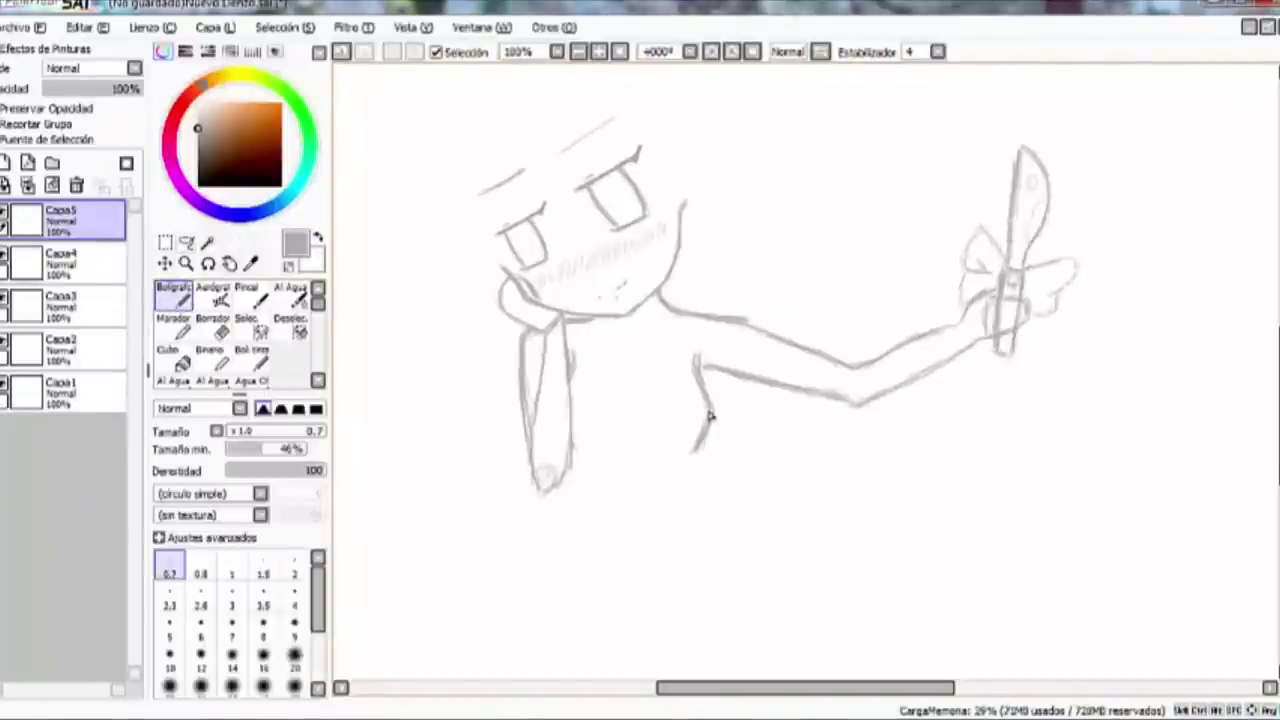
{"action": "left_click_drag", "start_coordinate": [1028, 238], "coordinate": [1032, 268]}
Step: Erase the handle lines crossing the fist and redraw the hand's outline around the knife
{"action": "key", "text": "e"}
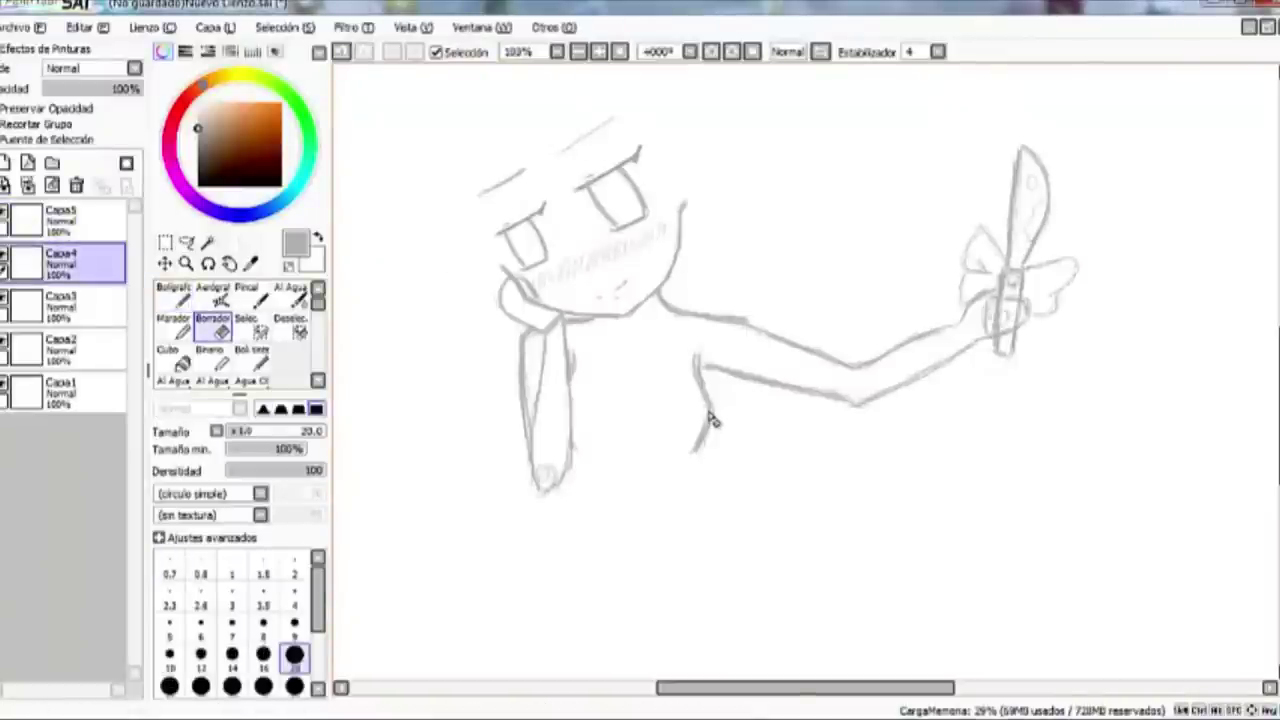
{"action": "left_click_drag", "start_coordinate": [1012, 304], "coordinate": [1004, 318]}
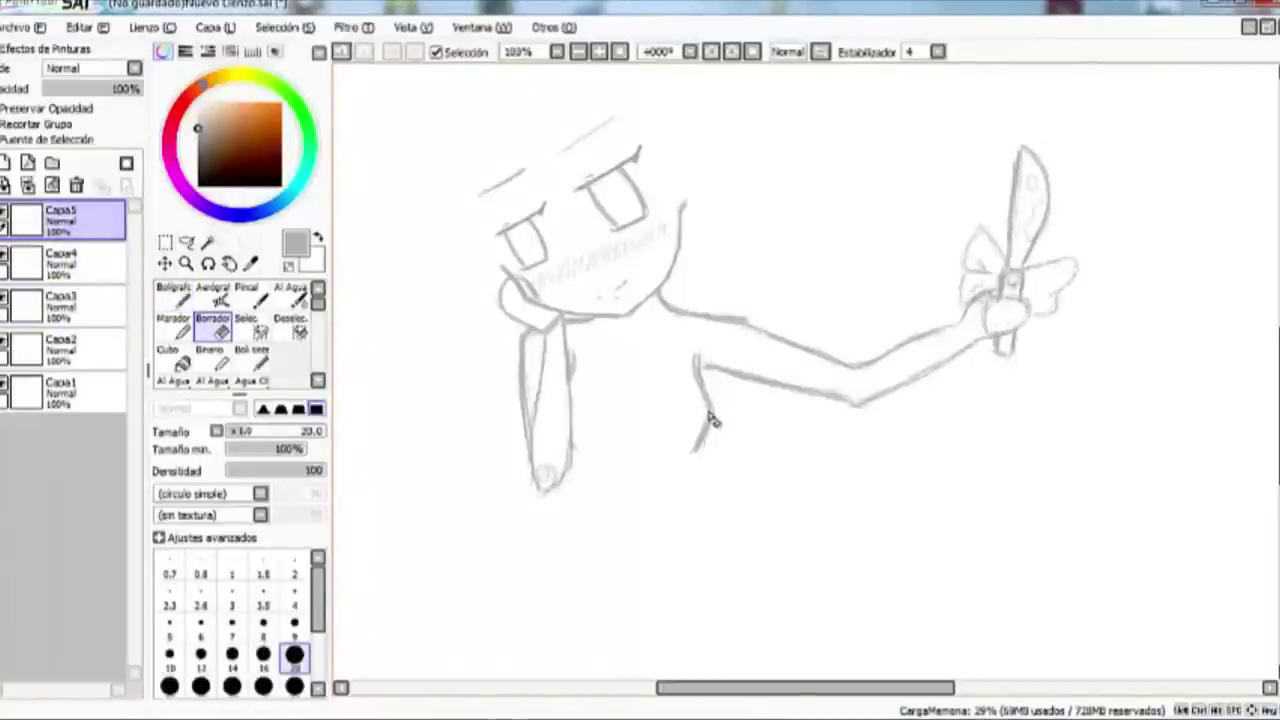
{"action": "key", "text": "n"}
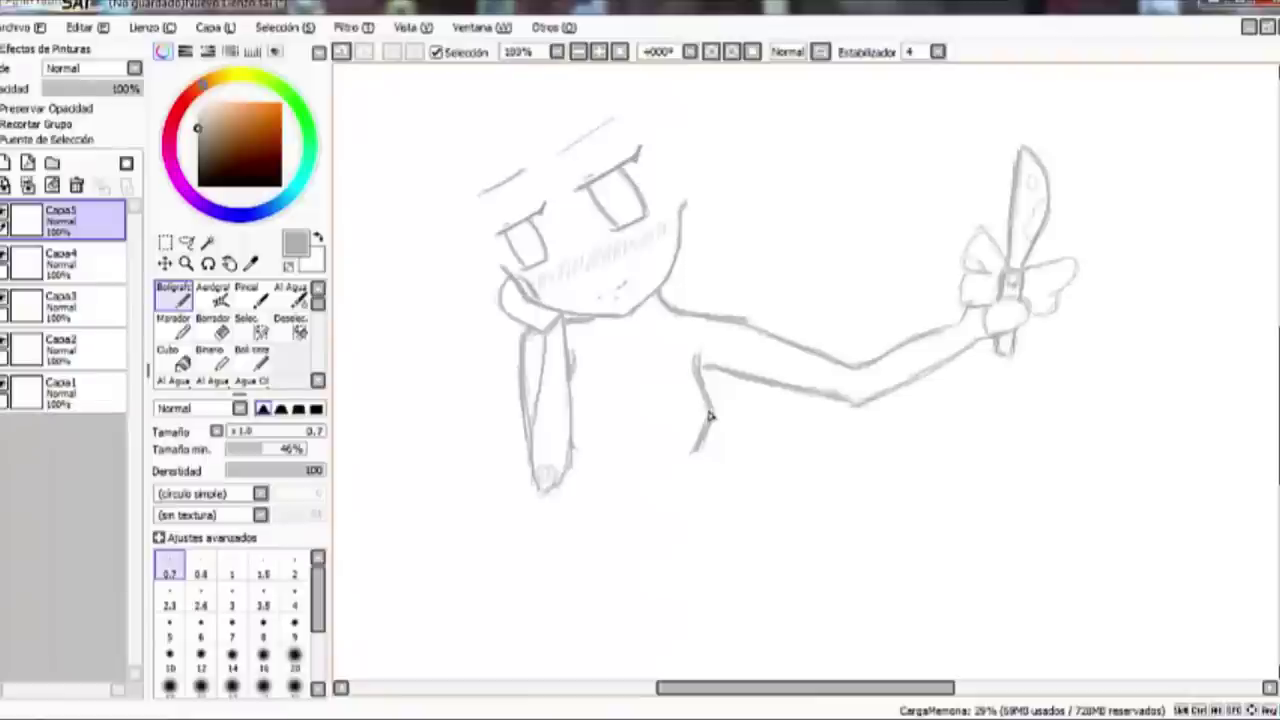
{"action": "left_click_drag", "start_coordinate": [1016, 316], "coordinate": [1028, 330]}
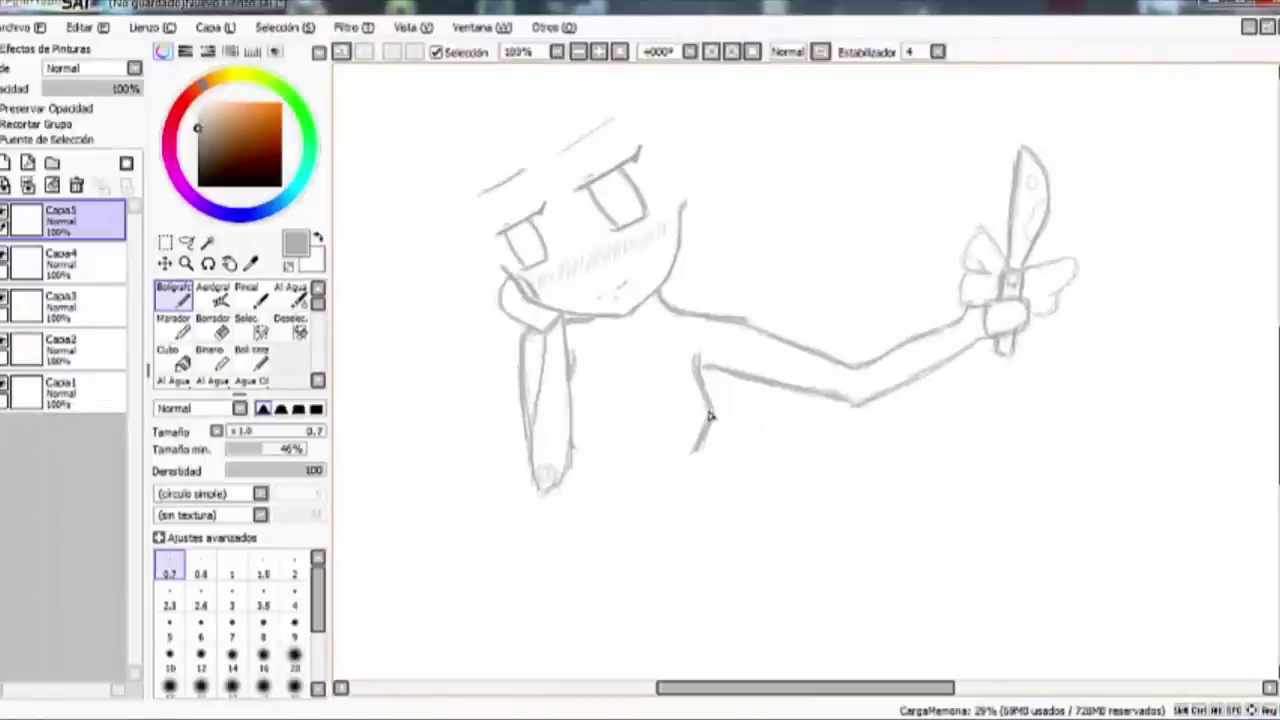
Step: Sketch both sides of the torso from beneath the arms down past the waist to the hips
{"action": "scroll", "coordinate": [708, 416], "scroll_direction": "down", "scroll_amount": 3}
{"action": "left_click_drag", "start_coordinate": [693, 345], "coordinate": [698, 440]}
{"action": "left_click_drag", "start_coordinate": [564, 382], "coordinate": [552, 546]}
{"action": "mouse_move", "coordinate": [698, 438]}
{"action": "left_mouse_down"}
{"action": "mouse_move", "coordinate": [712, 536]}
{"action": "mouse_move", "coordinate": [700, 532]}
{"action": "left_mouse_up"}
{"action": "key", "text": "e"}
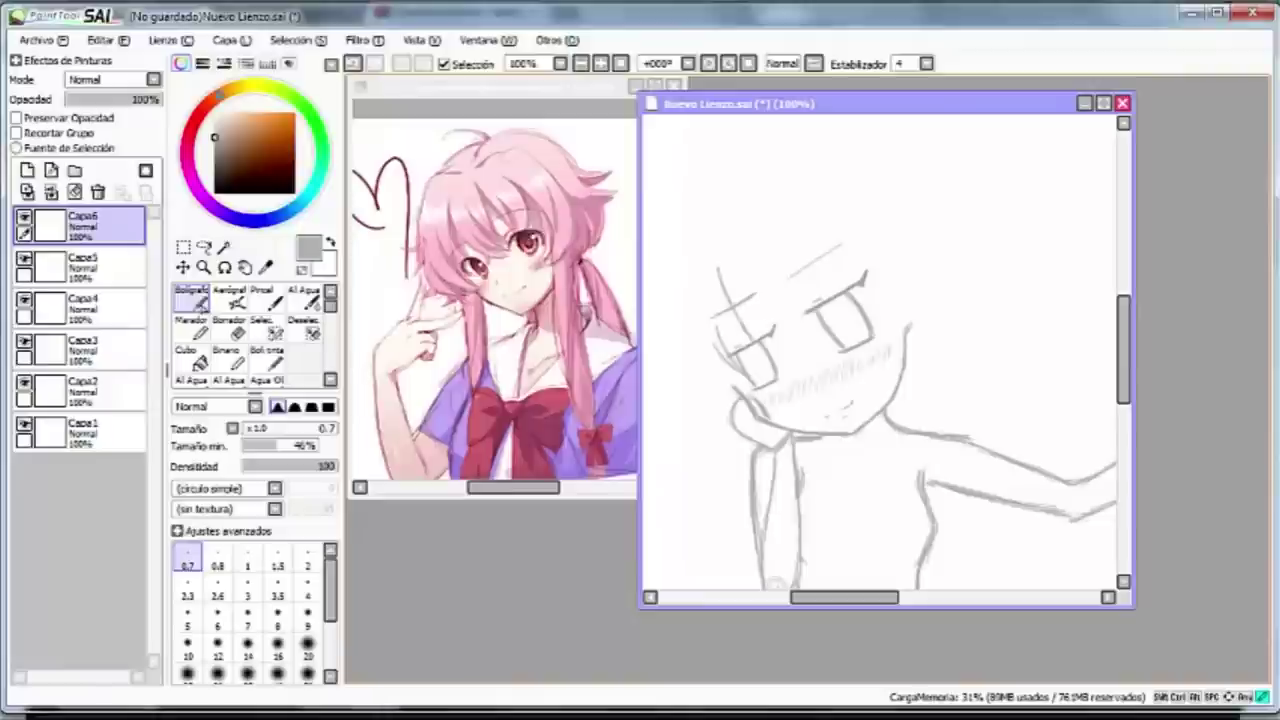
Step: Sketch spiky bangs over the forehead and both eyes on layer Capa6, with thin strands running up toward the crown
{"action": "mouse_move", "coordinate": [750, 318]}
{"action": "left_mouse_down"}
{"action": "mouse_move", "coordinate": [712, 346]}
{"action": "mouse_move", "coordinate": [771, 333]}
{"action": "mouse_move", "coordinate": [812, 350]}
{"action": "left_mouse_up"}
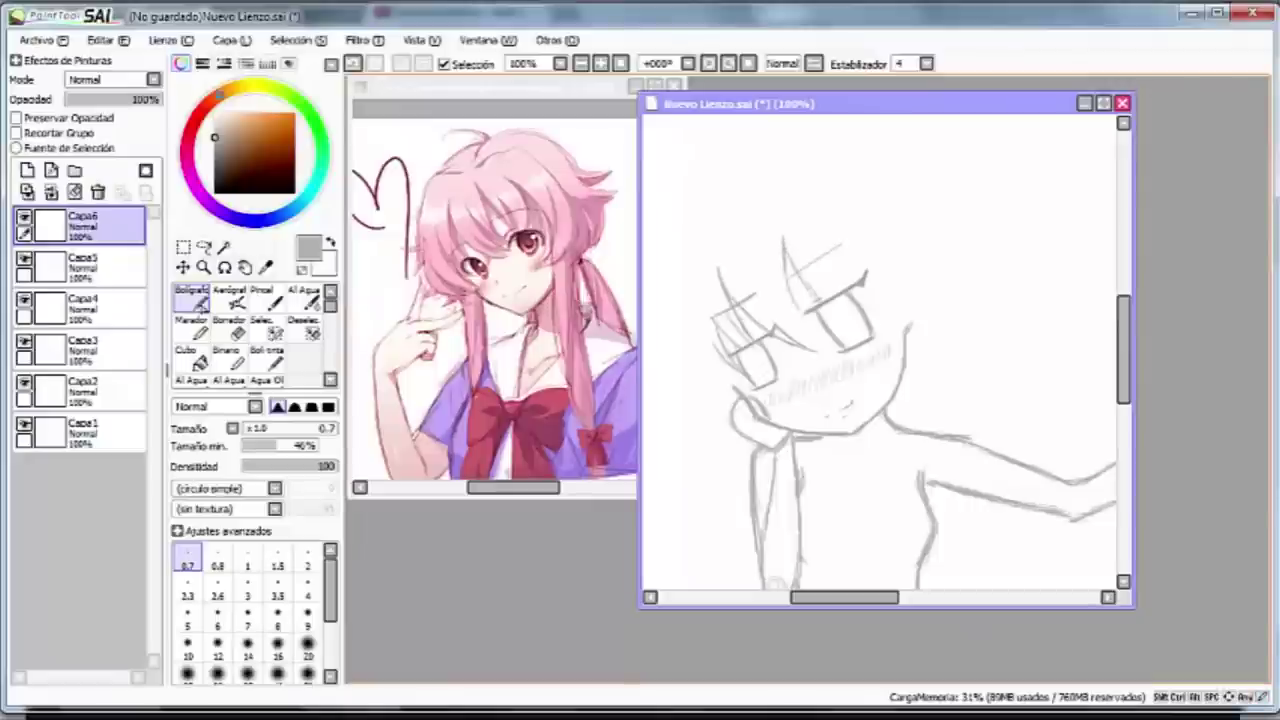
{"action": "left_click_drag", "start_coordinate": [784, 304], "coordinate": [822, 332]}
{"action": "left_click_drag", "start_coordinate": [774, 266], "coordinate": [826, 342]}
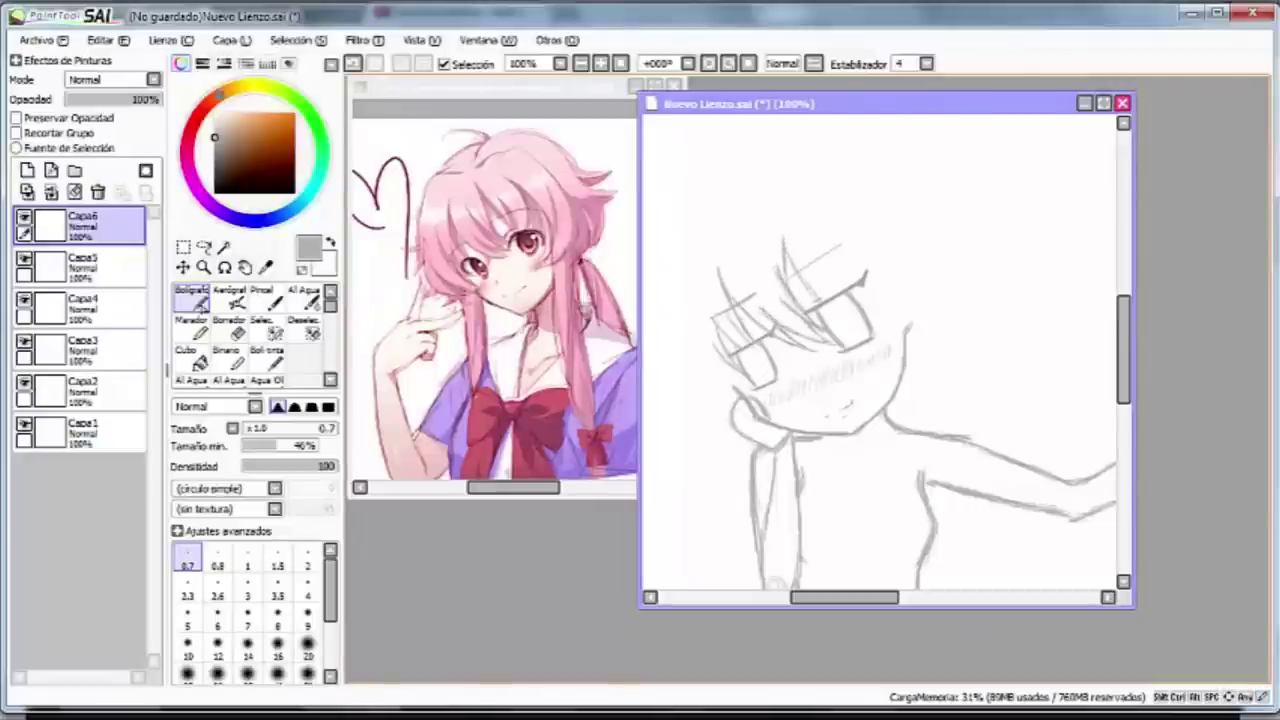
{"action": "left_click_drag", "start_coordinate": [869, 284], "coordinate": [884, 352]}
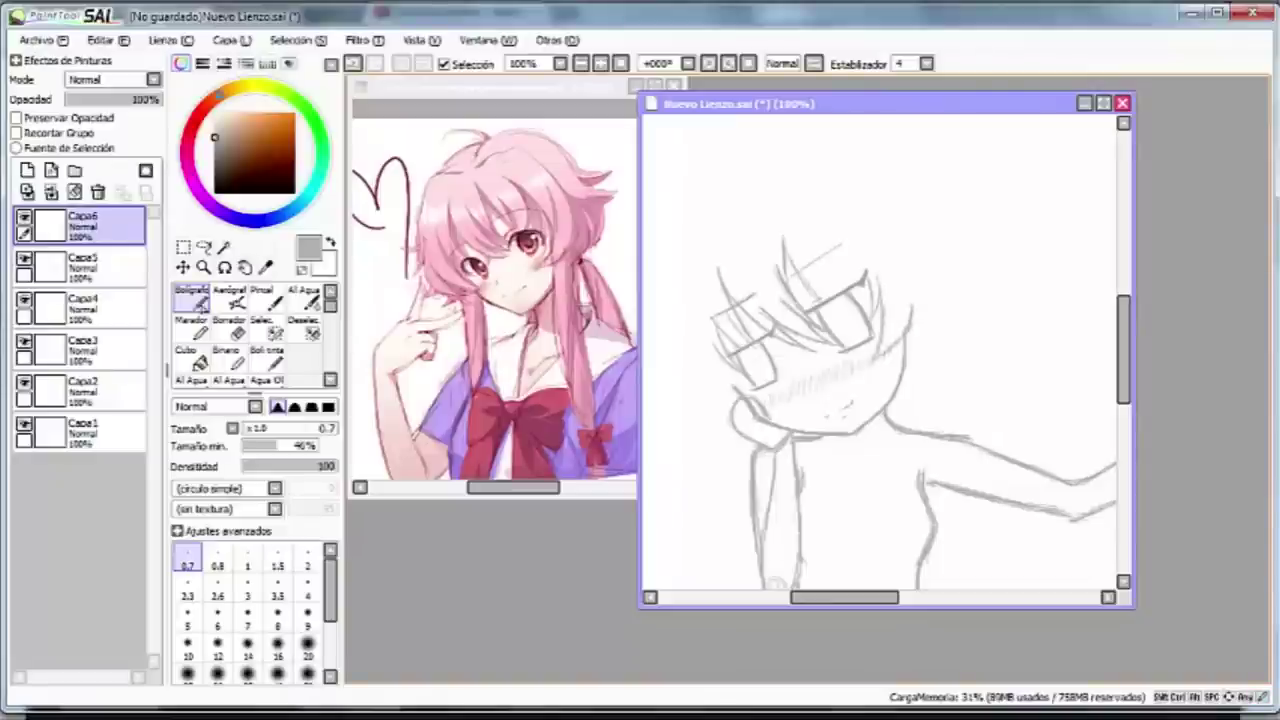
{"action": "mouse_move", "coordinate": [834, 211]}
{"action": "left_mouse_down"}
{"action": "mouse_move", "coordinate": [846, 286]}
{"action": "mouse_move", "coordinate": [824, 300]}
{"action": "left_mouse_up"}
{"action": "left_click_drag", "start_coordinate": [818, 256], "coordinate": [828, 296]}
{"action": "left_click_drag", "start_coordinate": [781, 224], "coordinate": [783, 240]}
Step: Erase the upper cheek contour beside the hair on layer Capa2, and return to layer Capa6 with the pen
{"action": "left_click", "coordinate": [80, 390]}
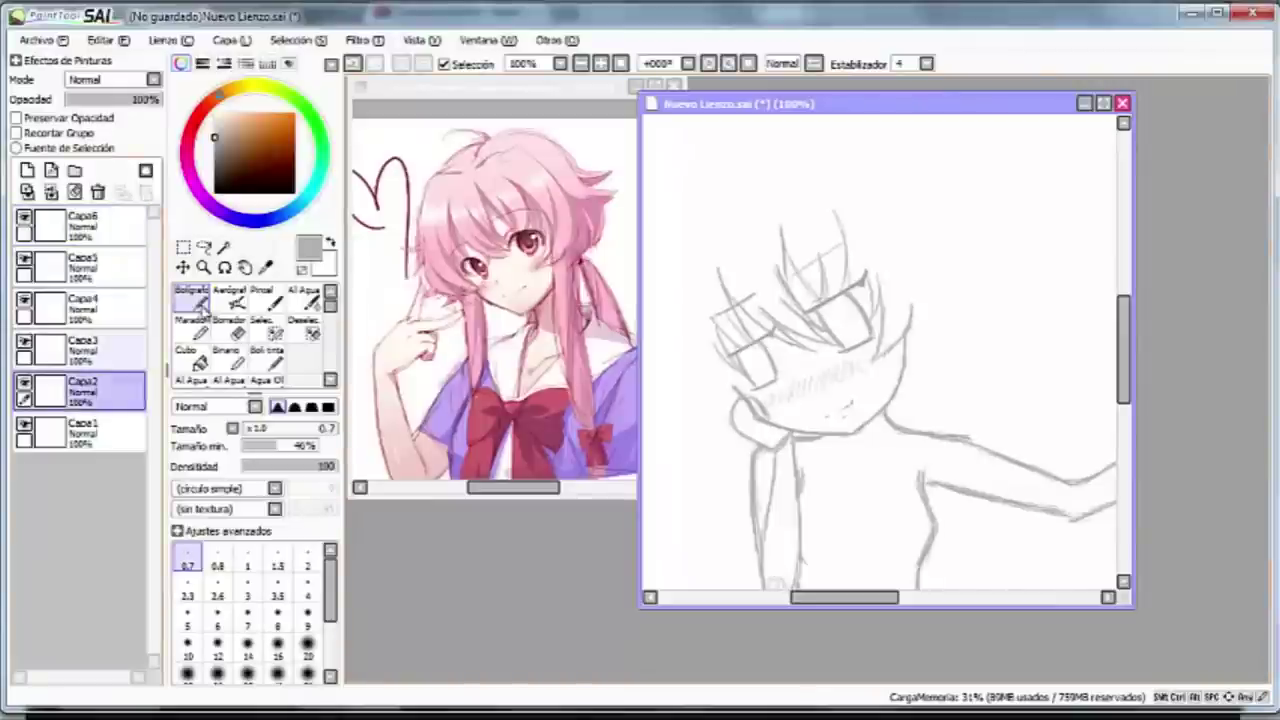
{"action": "left_click", "coordinate": [237, 333]}
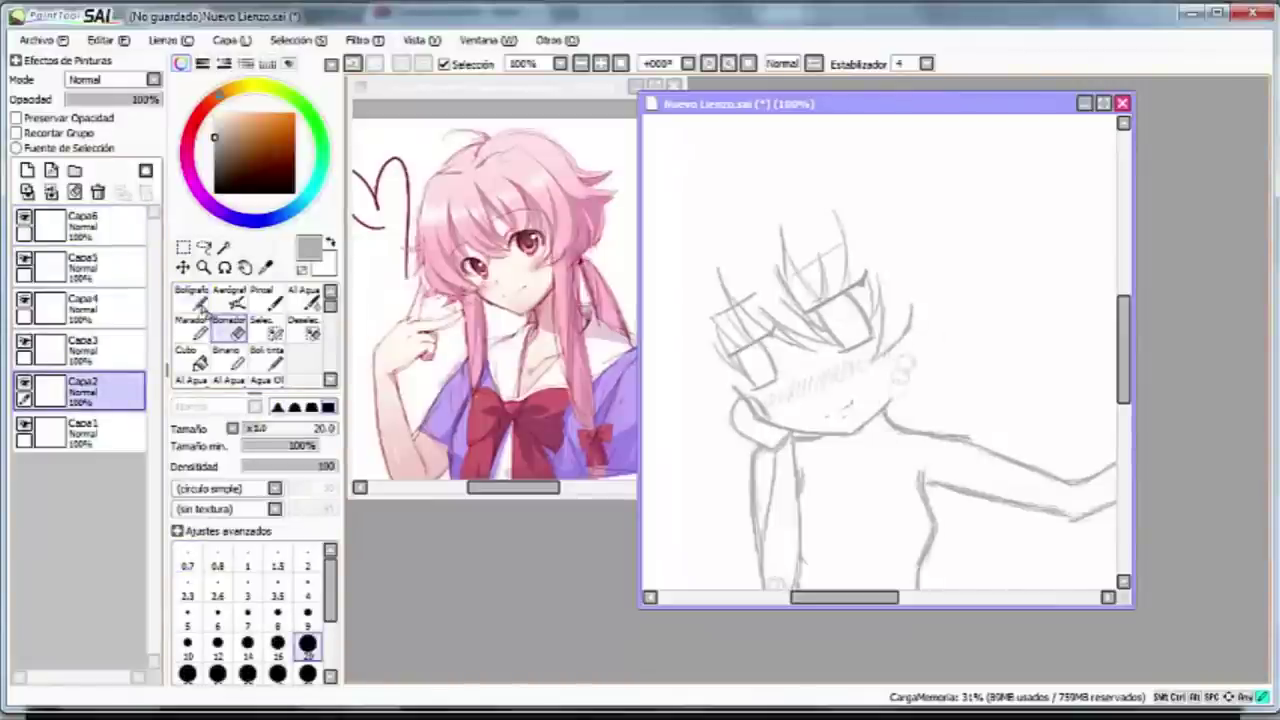
{"action": "left_click", "coordinate": [80, 222]}
{"action": "left_click", "coordinate": [192, 296]}
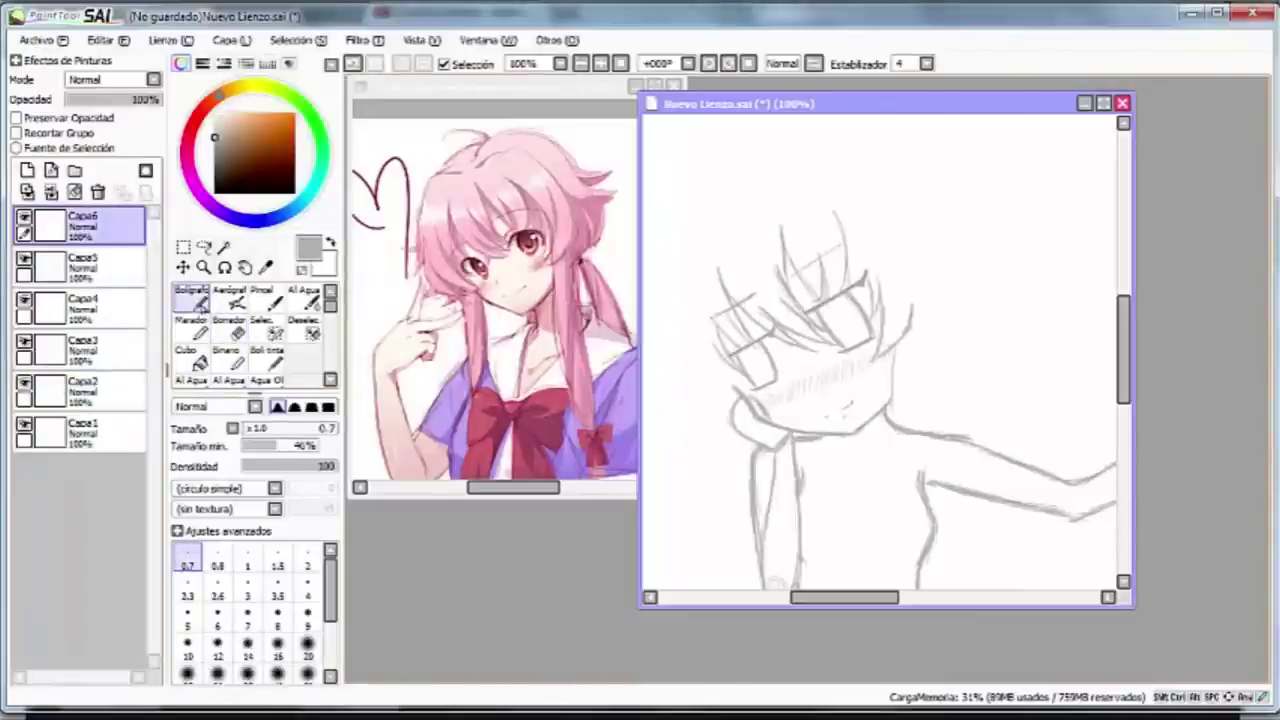
{"action": "scroll", "coordinate": [885, 350], "scroll_direction": "down", "scroll_amount": 4}
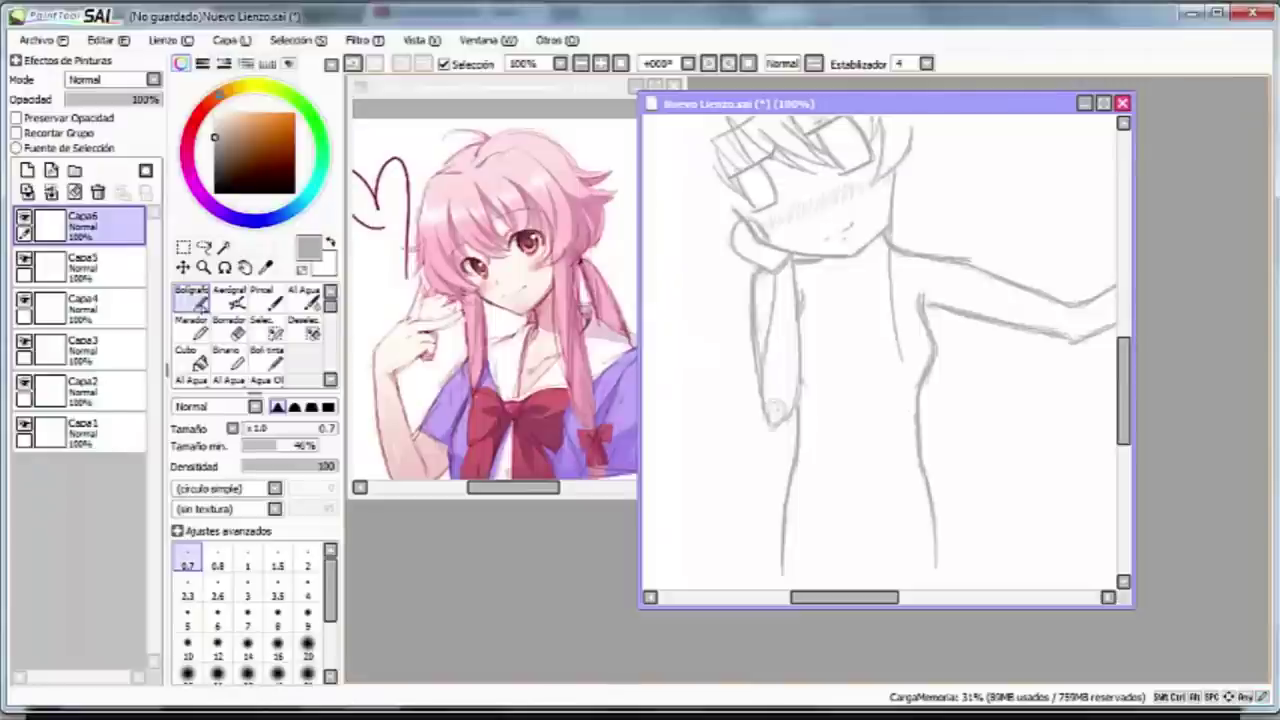
{"action": "scroll", "coordinate": [885, 350], "scroll_direction": "up", "scroll_amount": 2}
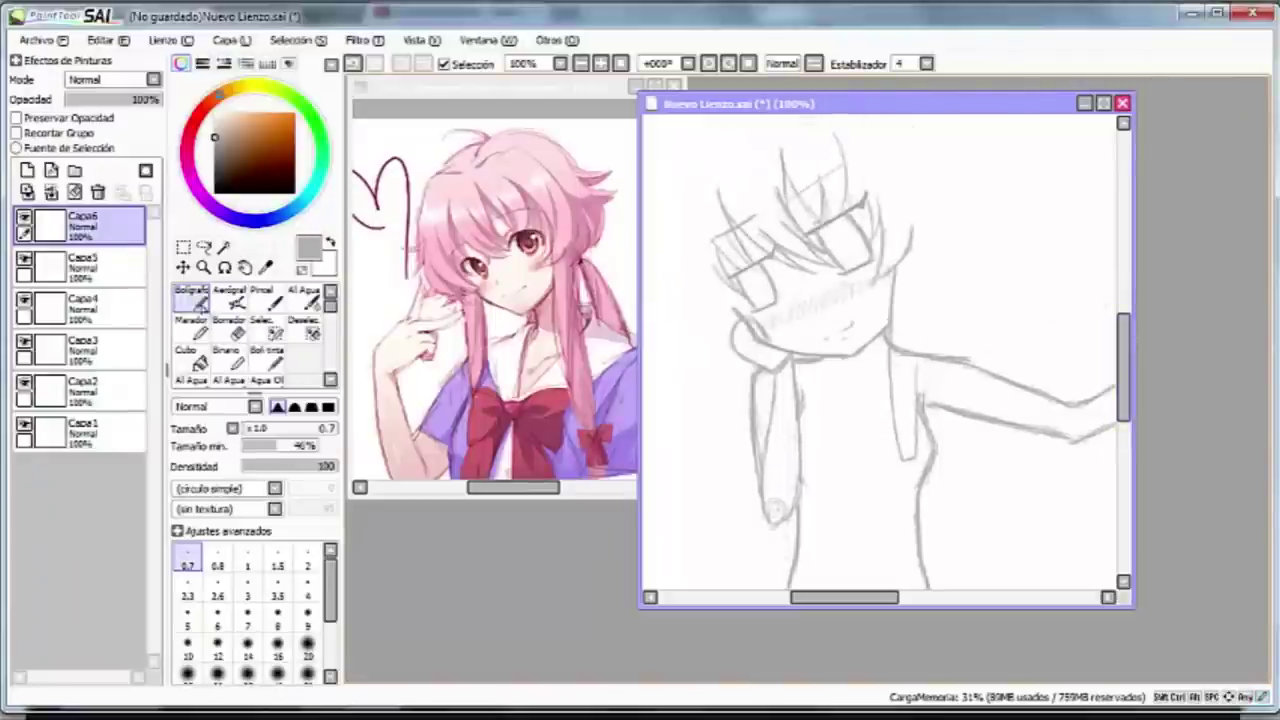
{"action": "left_click_drag", "start_coordinate": [922, 265], "coordinate": [915, 383]}
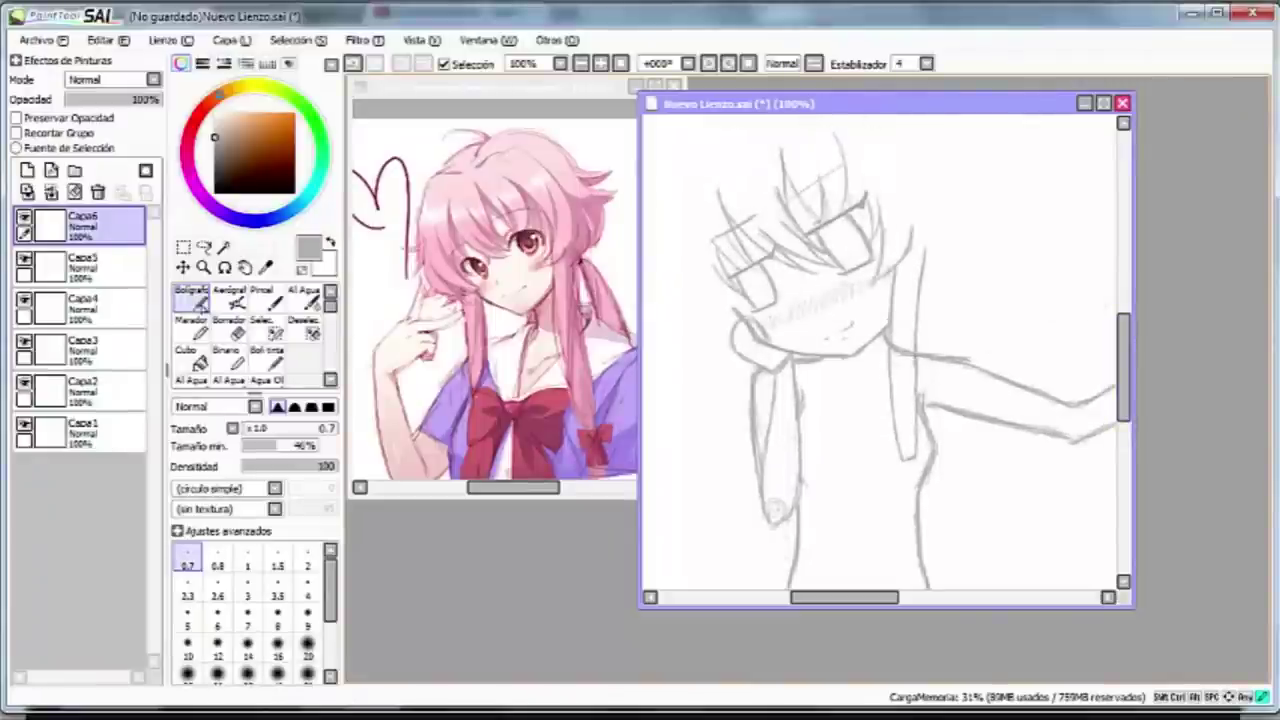
{"action": "key", "text": "ctrl+z"}
{"action": "key", "text": "ctrl+z"}
{"action": "key", "text": "ctrl+z"}
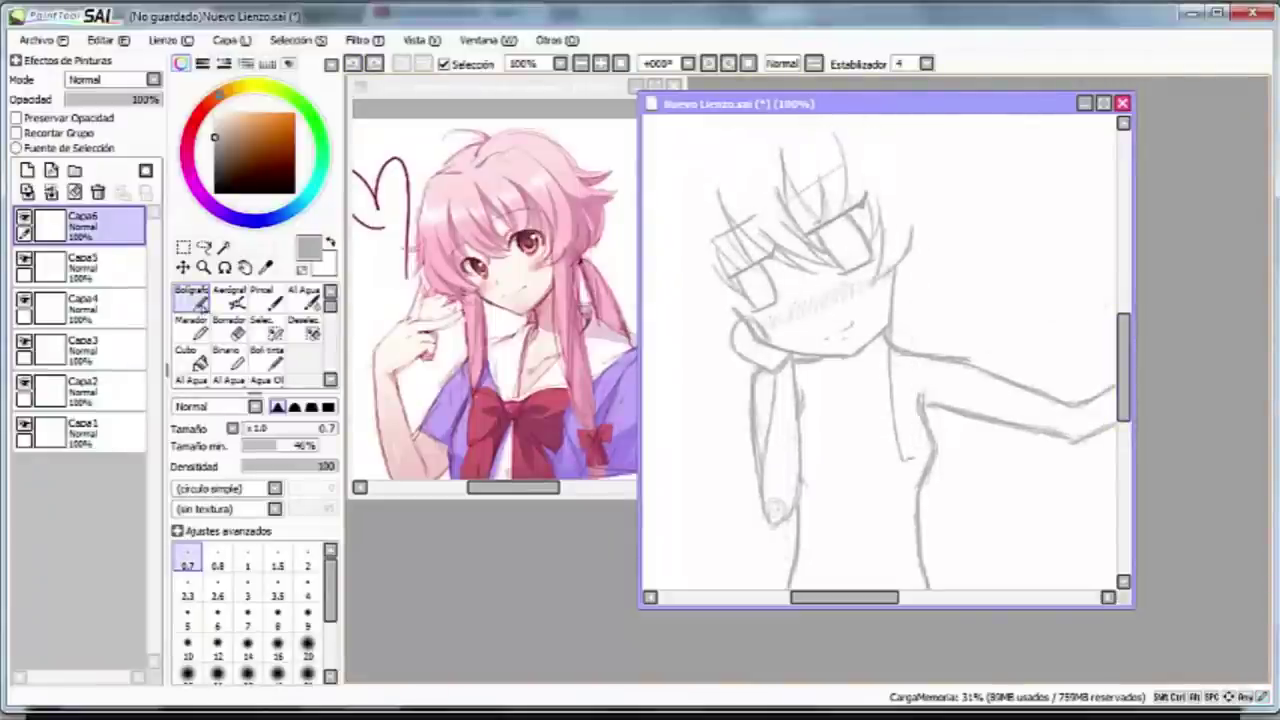
{"action": "key", "text": "ctrl+y"}
{"action": "key", "text": "ctrl+y"}
{"action": "key", "text": "ctrl+y"}
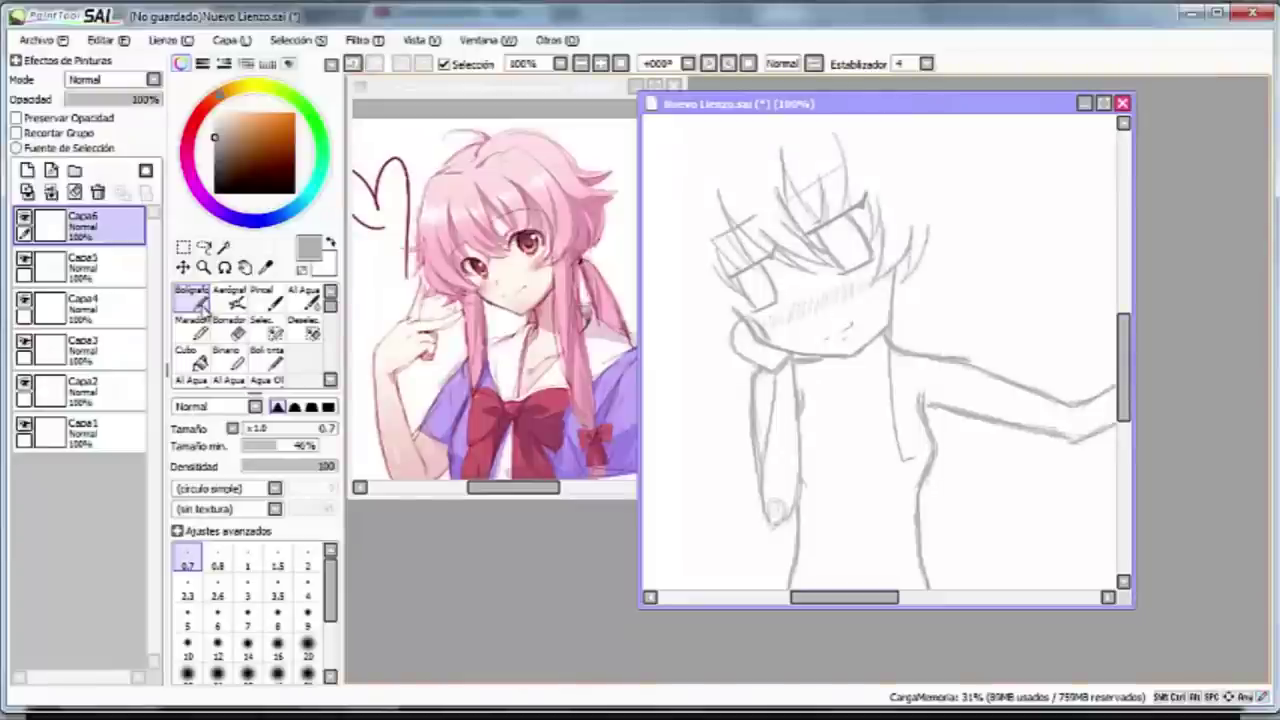
Step: Erase the rough side lock beneath the jaw and redraw its inner edge as a longer curve over the chest
{"action": "key", "text": "e"}
{"action": "left_click", "coordinate": [200, 303]}
{"action": "left_click_drag", "start_coordinate": [931, 277], "coordinate": [921, 494]}
Step: Sketch a tapered hair lock hanging over the chest beside the propped-up arm
{"action": "left_click_drag", "start_coordinate": [800, 368], "coordinate": [800, 468]}
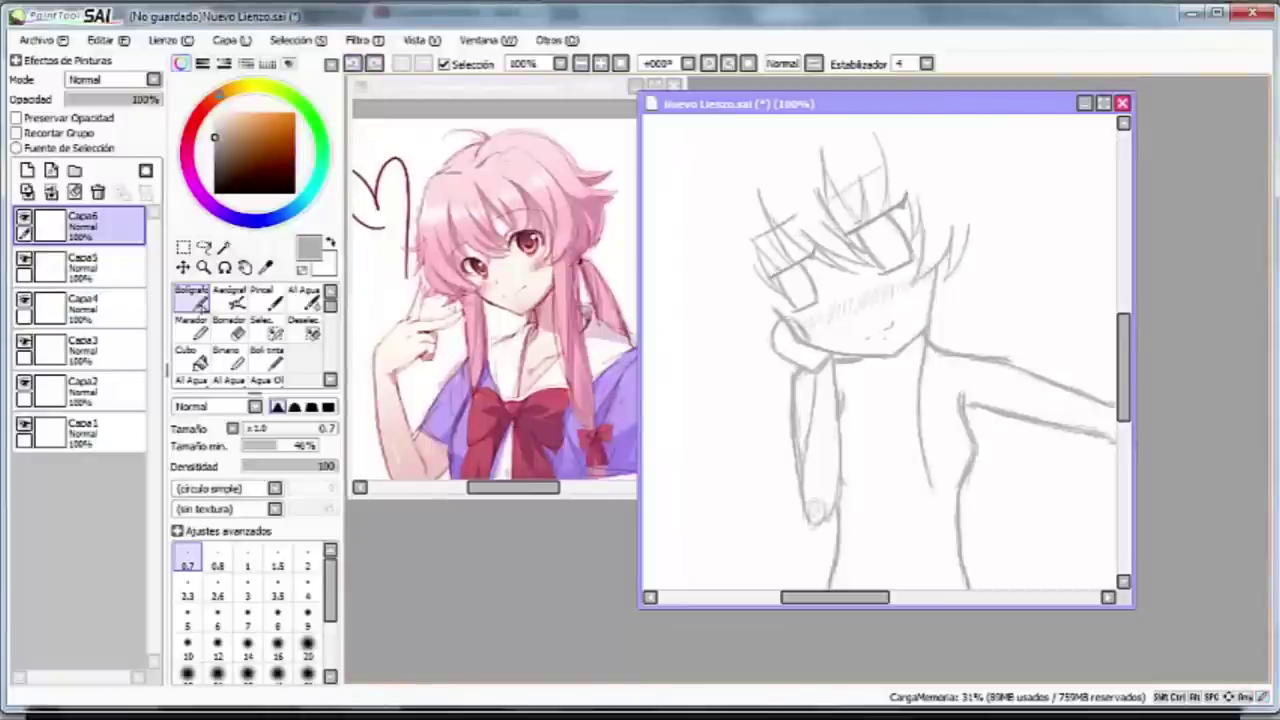
{"action": "mouse_move", "coordinate": [848, 456]}
{"action": "left_mouse_down"}
{"action": "mouse_move", "coordinate": [854, 504]}
{"action": "mouse_move", "coordinate": [853, 366]}
{"action": "left_mouse_up"}
{"action": "left_click_drag", "start_coordinate": [870, 418], "coordinate": [878, 494]}
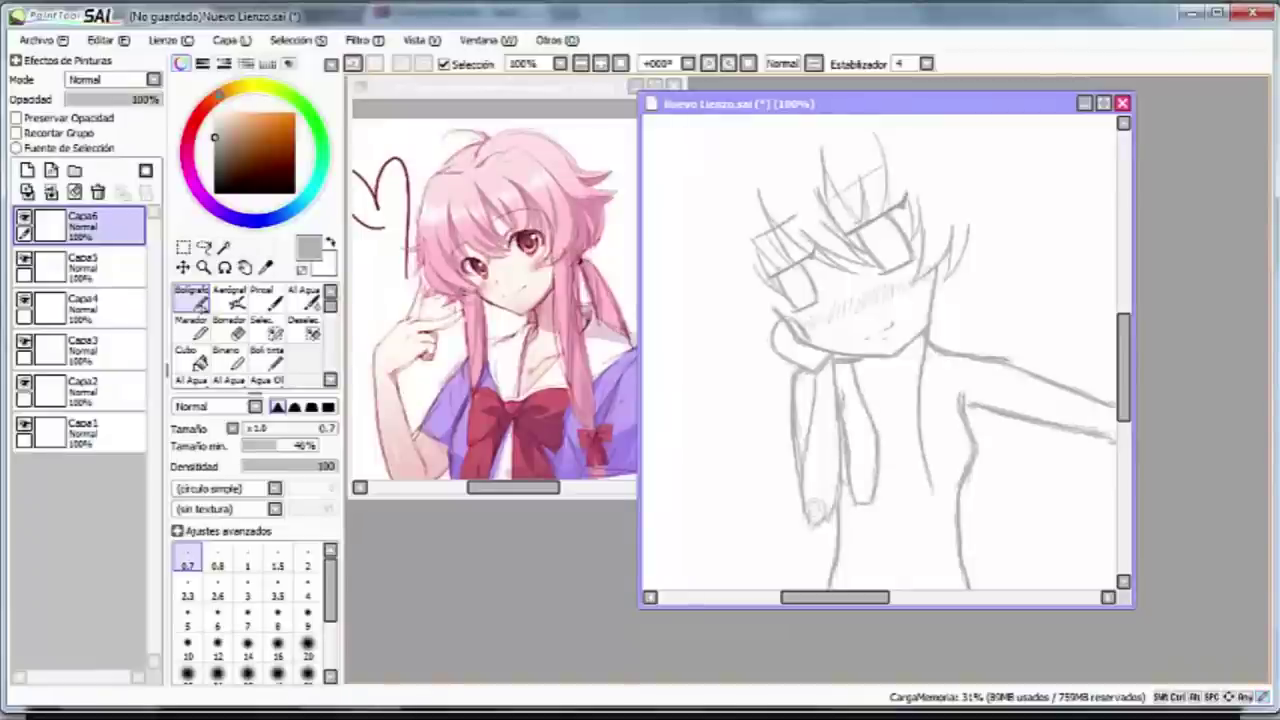
Step: Sketch the outer hair contour and spiky strands beside the cheek that rests on the hand, on layer Capa6
{"action": "left_click_drag", "start_coordinate": [746, 302], "coordinate": [712, 206]}
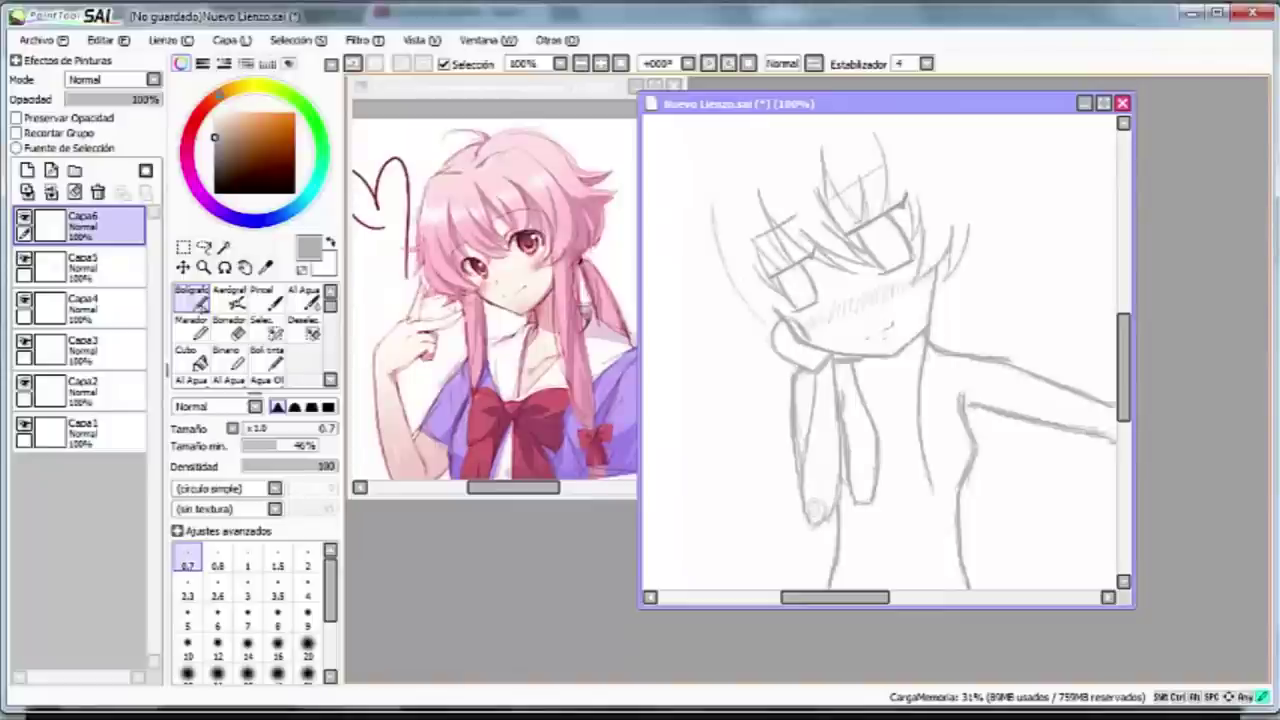
{"action": "mouse_move", "coordinate": [726, 266]}
{"action": "left_mouse_down"}
{"action": "mouse_move", "coordinate": [766, 326]}
{"action": "mouse_move", "coordinate": [776, 304]}
{"action": "mouse_move", "coordinate": [736, 272]}
{"action": "left_mouse_up"}
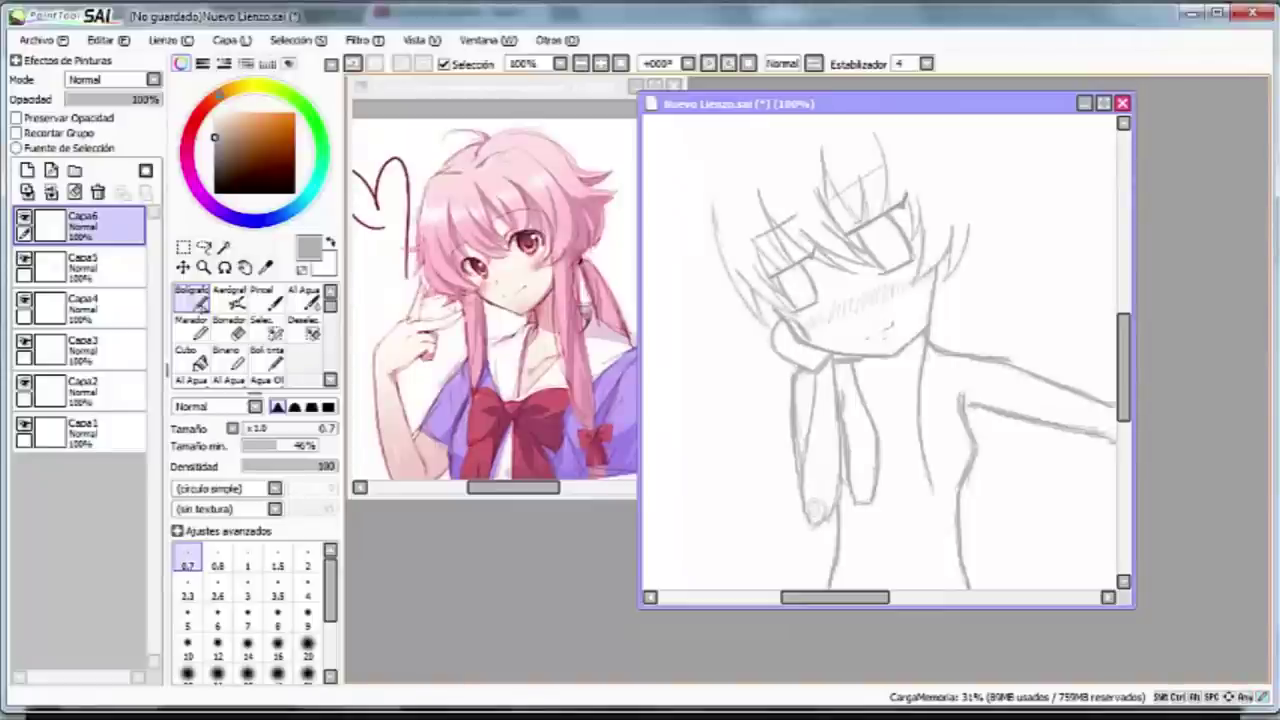
Step: Erase the hair lock over the chest and sketch a long side lock along the outside of the propped-up arm
{"action": "scroll", "coordinate": [913, 370], "scroll_direction": "left", "scroll_amount": 1}
{"action": "key", "text": "e"}
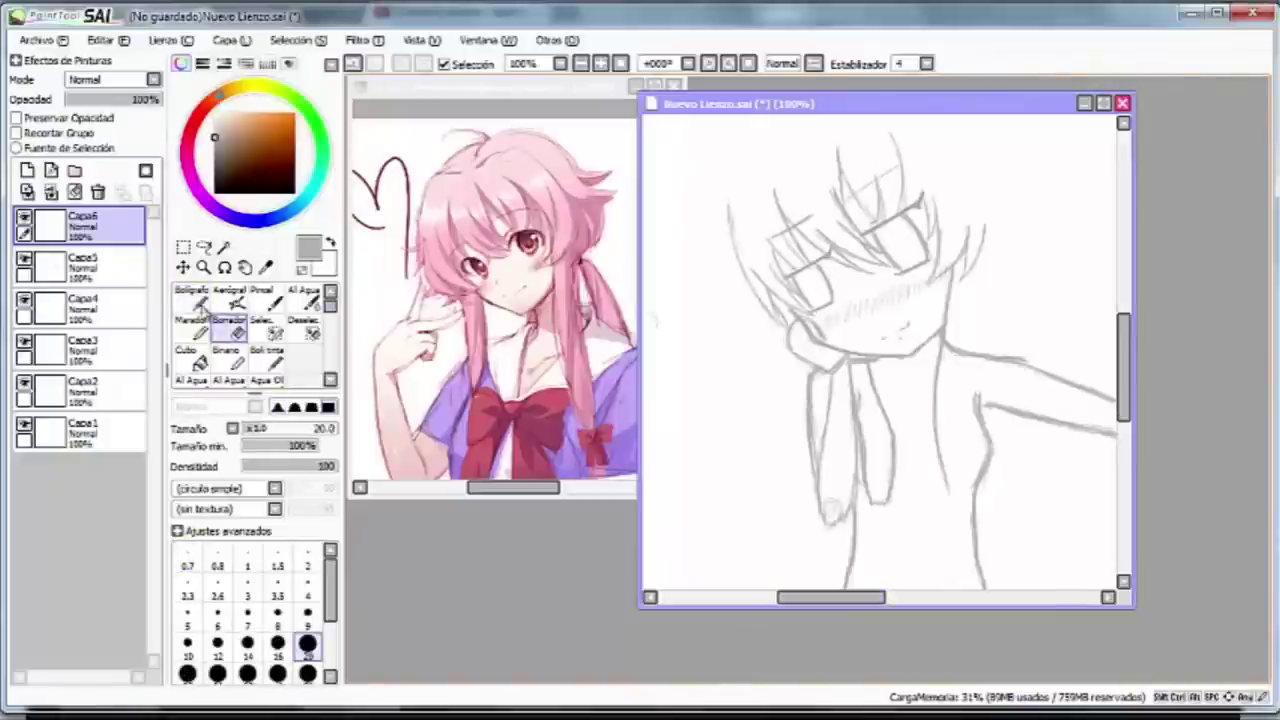
{"action": "left_click", "coordinate": [200, 303]}
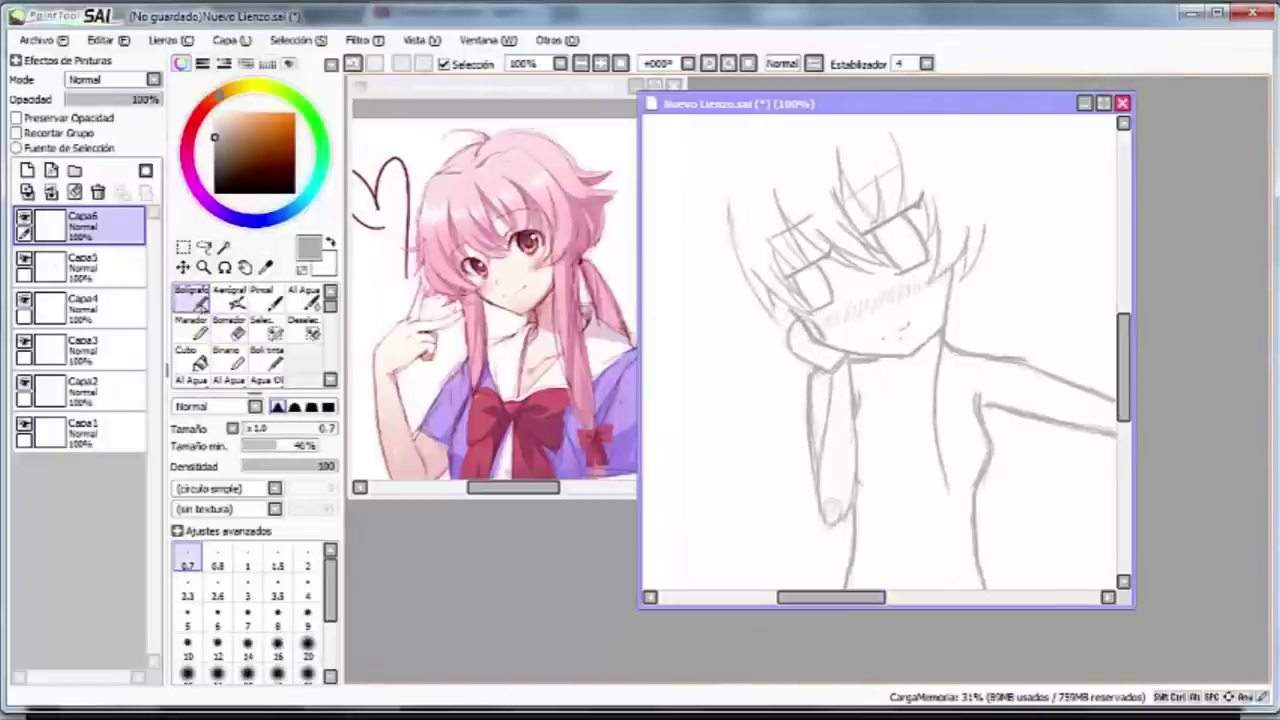
{"action": "left_click_drag", "start_coordinate": [784, 298], "coordinate": [800, 535]}
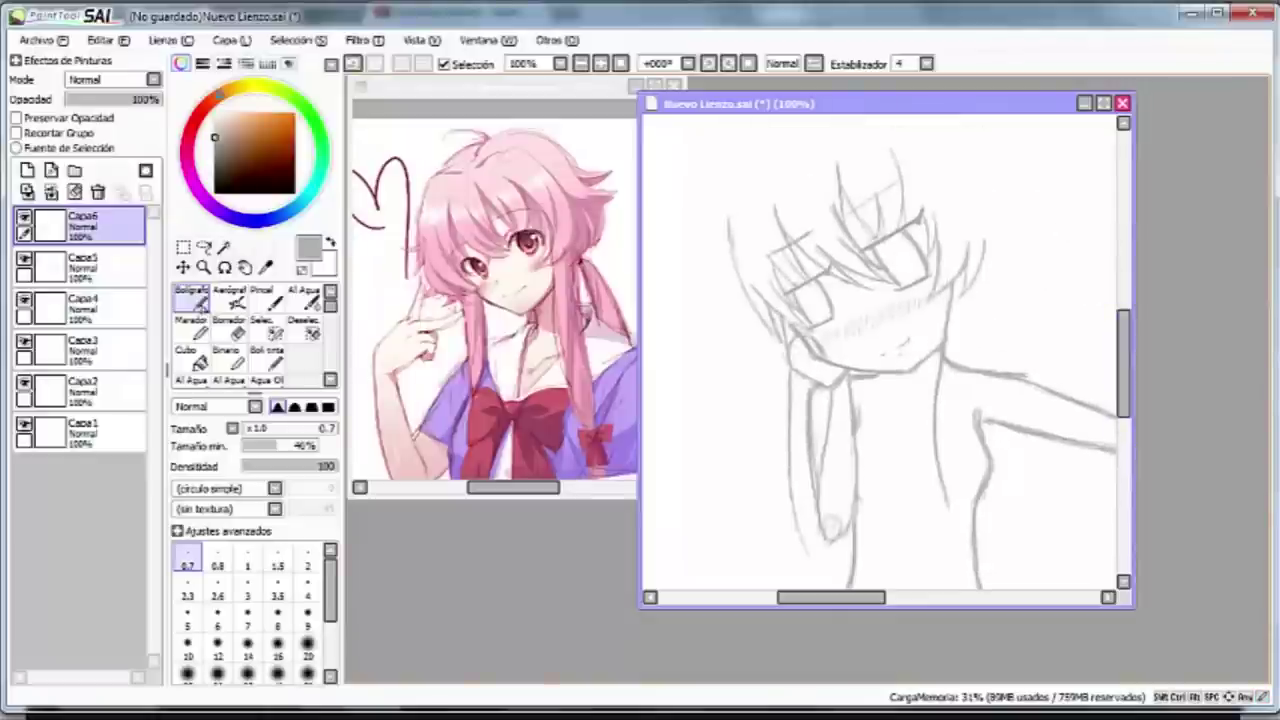
Step: Sketch the rounded top of the head, carrying the hair outline up from the cheek-side contour and adding an inner crown line
{"action": "mouse_move", "coordinate": [770, 329]}
{"action": "left_mouse_down"}
{"action": "mouse_move", "coordinate": [758, 346]}
{"action": "mouse_move", "coordinate": [736, 344]}
{"action": "mouse_move", "coordinate": [727, 232]}
{"action": "mouse_move", "coordinate": [775, 210]}
{"action": "mouse_move", "coordinate": [744, 216]}
{"action": "left_mouse_up"}
{"action": "scroll", "coordinate": [880, 350], "scroll_direction": "up", "scroll_amount": 3}
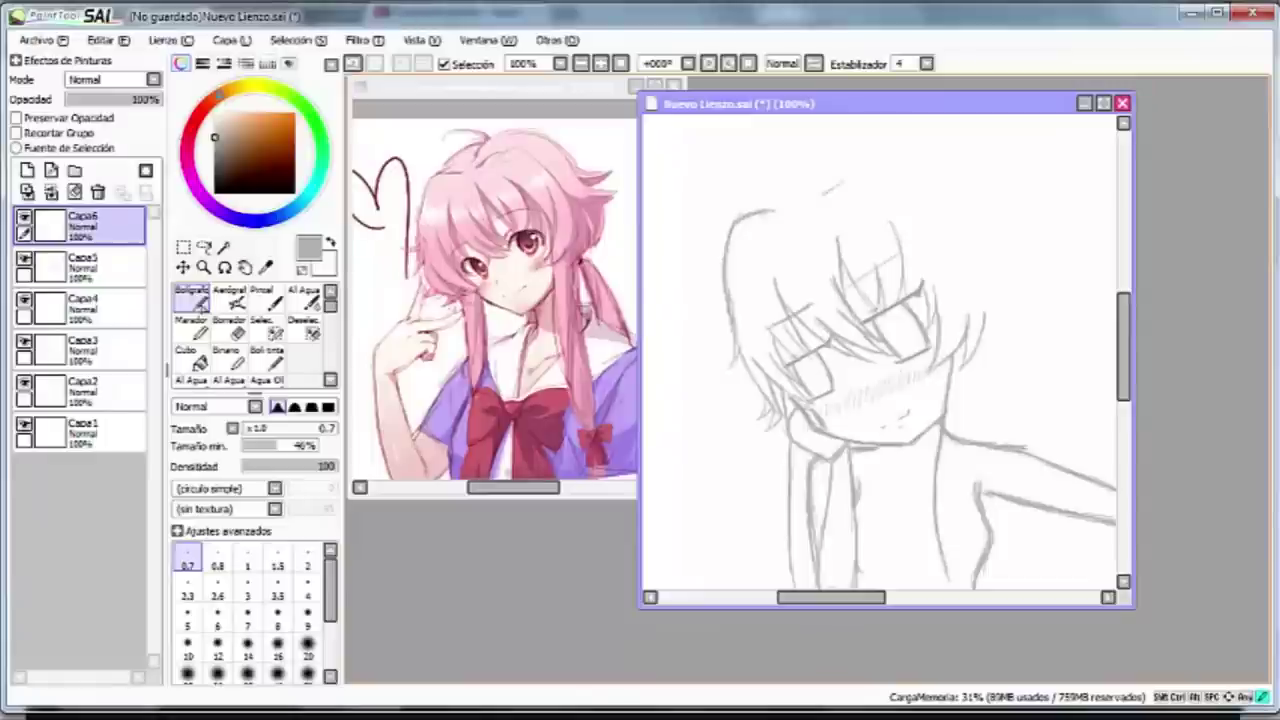
{"action": "left_click_drag", "start_coordinate": [912, 176], "coordinate": [946, 214]}
{"action": "left_click_drag", "start_coordinate": [812, 405], "coordinate": [872, 388]}
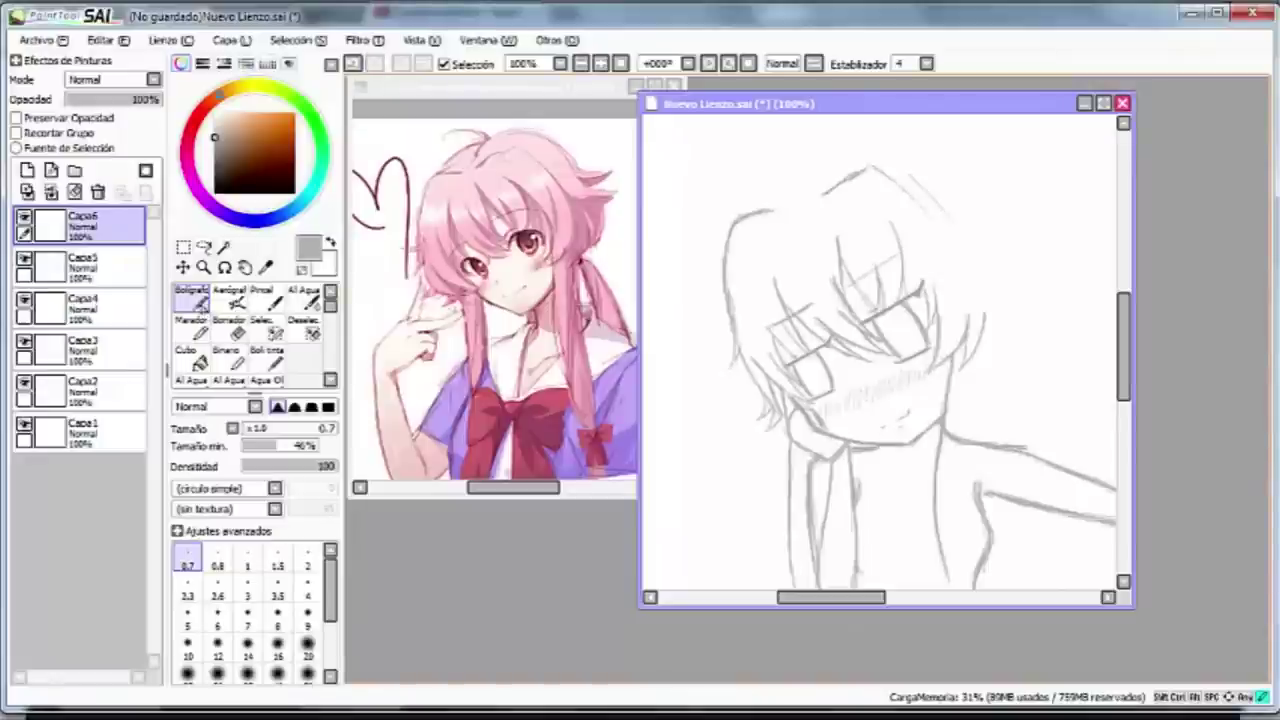
{"action": "key", "text": "e"}
{"action": "key", "text": "n"}
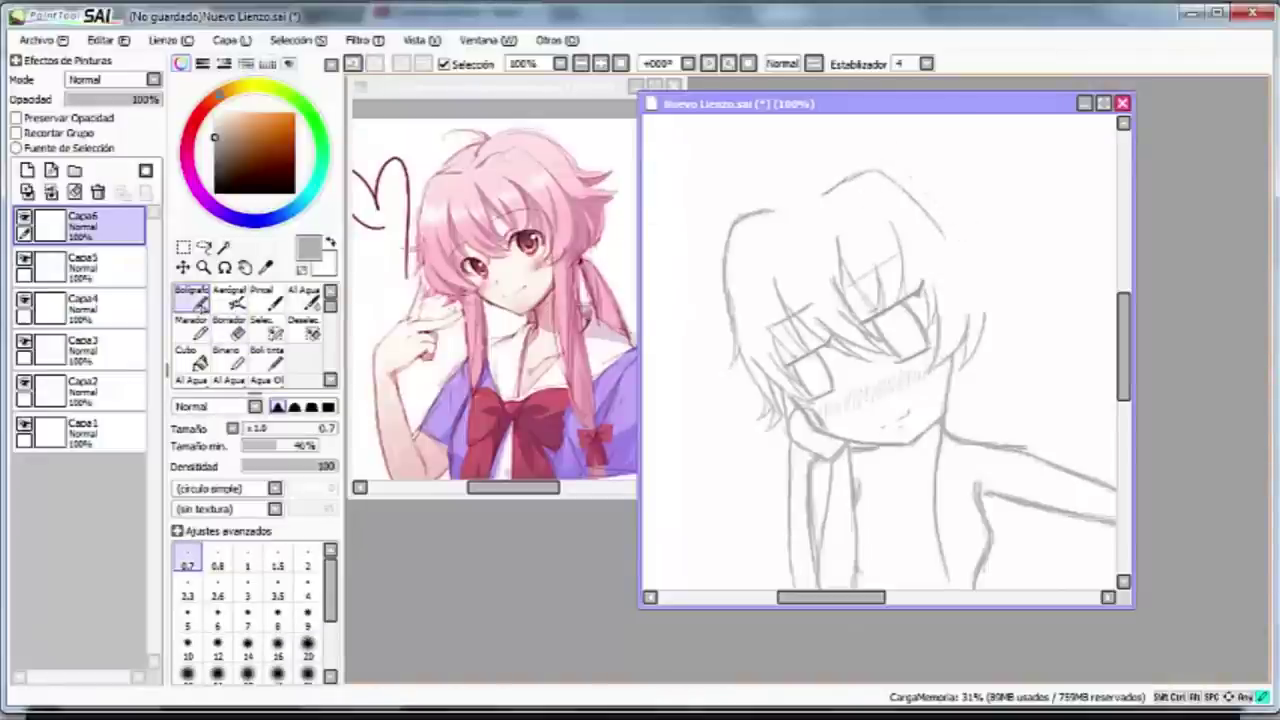
{"action": "mouse_move", "coordinate": [746, 214]}
{"action": "left_mouse_down"}
{"action": "mouse_move", "coordinate": [800, 166]}
{"action": "mouse_move", "coordinate": [884, 149]}
{"action": "left_mouse_up"}
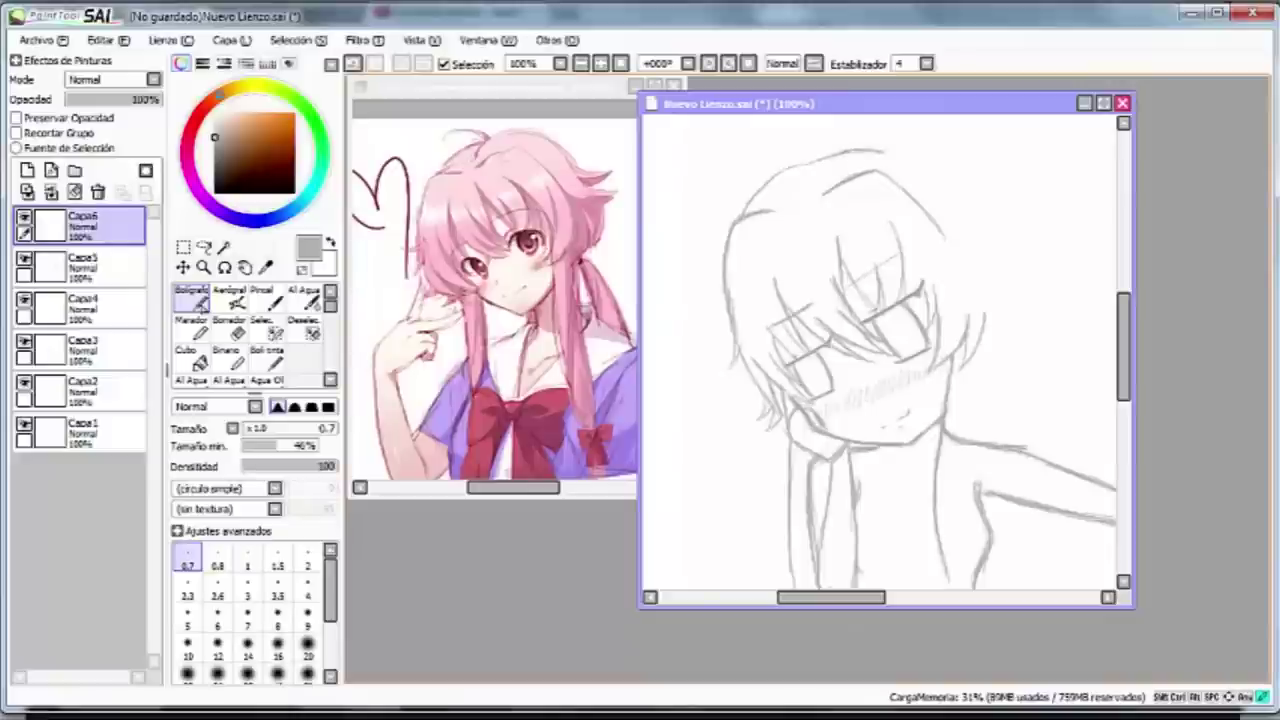
Step: Sketch the flipped hair spikes at the back of the head and the outer hair contour curving down to the neck
{"action": "left_click_drag", "start_coordinate": [1004, 209], "coordinate": [963, 182]}
{"action": "mouse_move", "coordinate": [1024, 210]}
{"action": "left_mouse_down"}
{"action": "mouse_move", "coordinate": [978, 193]}
{"action": "mouse_move", "coordinate": [1040, 240]}
{"action": "mouse_move", "coordinate": [1052, 230]}
{"action": "mouse_move", "coordinate": [978, 206]}
{"action": "left_mouse_up"}
{"action": "mouse_move", "coordinate": [1024, 244]}
{"action": "left_mouse_down"}
{"action": "mouse_move", "coordinate": [1022, 314]}
{"action": "mouse_move", "coordinate": [1000, 344]}
{"action": "left_mouse_up"}
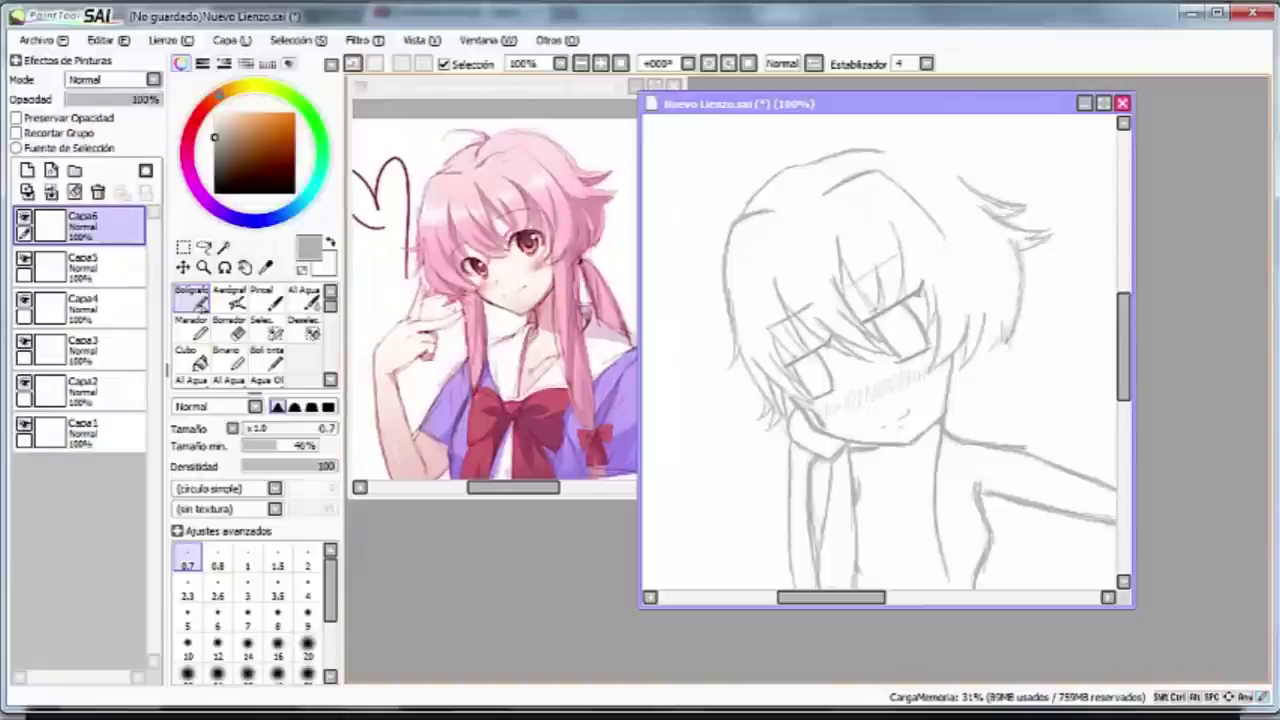
{"action": "key", "text": "x"}
{"action": "key", "text": "x"}
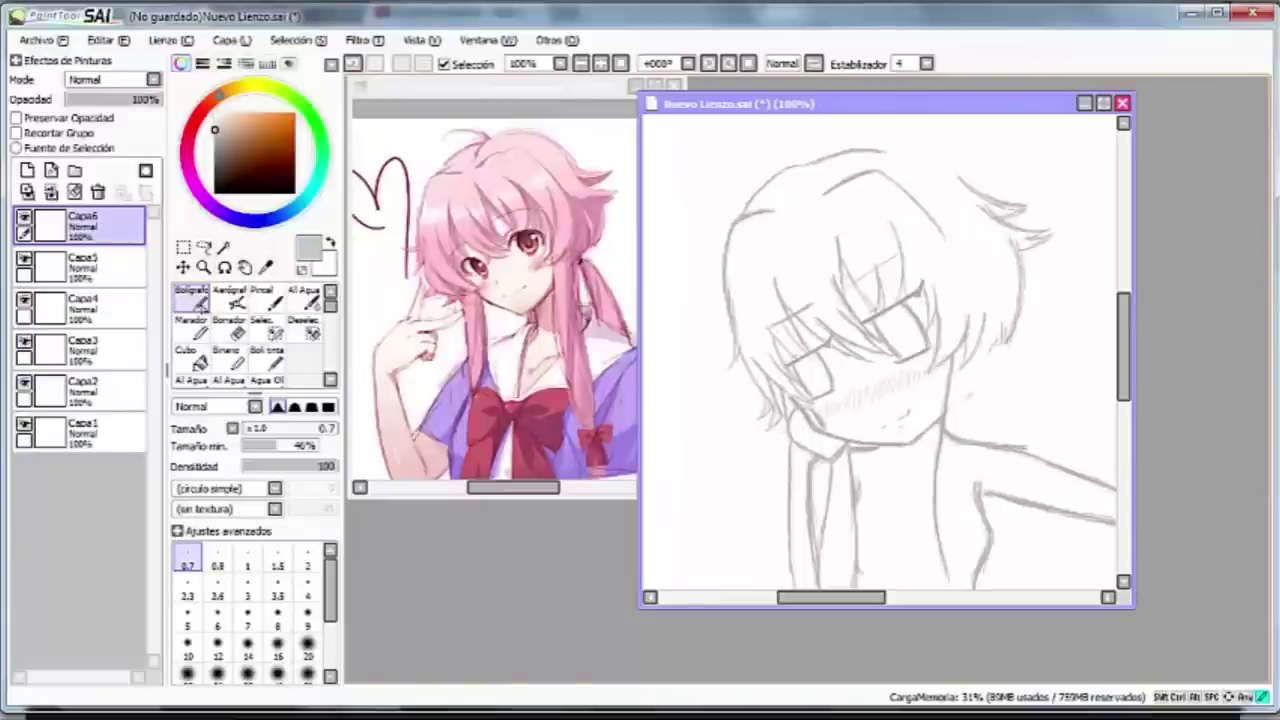
Step: Lasso the flipped spikes and back hair contour and transform them closer to the head
{"action": "key", "text": "l"}
{"action": "mouse_move", "coordinate": [948, 185]}
{"action": "left_mouse_down"}
{"action": "mouse_move", "coordinate": [1040, 240]}
{"action": "mouse_move", "coordinate": [960, 410]}
{"action": "left_mouse_up"}
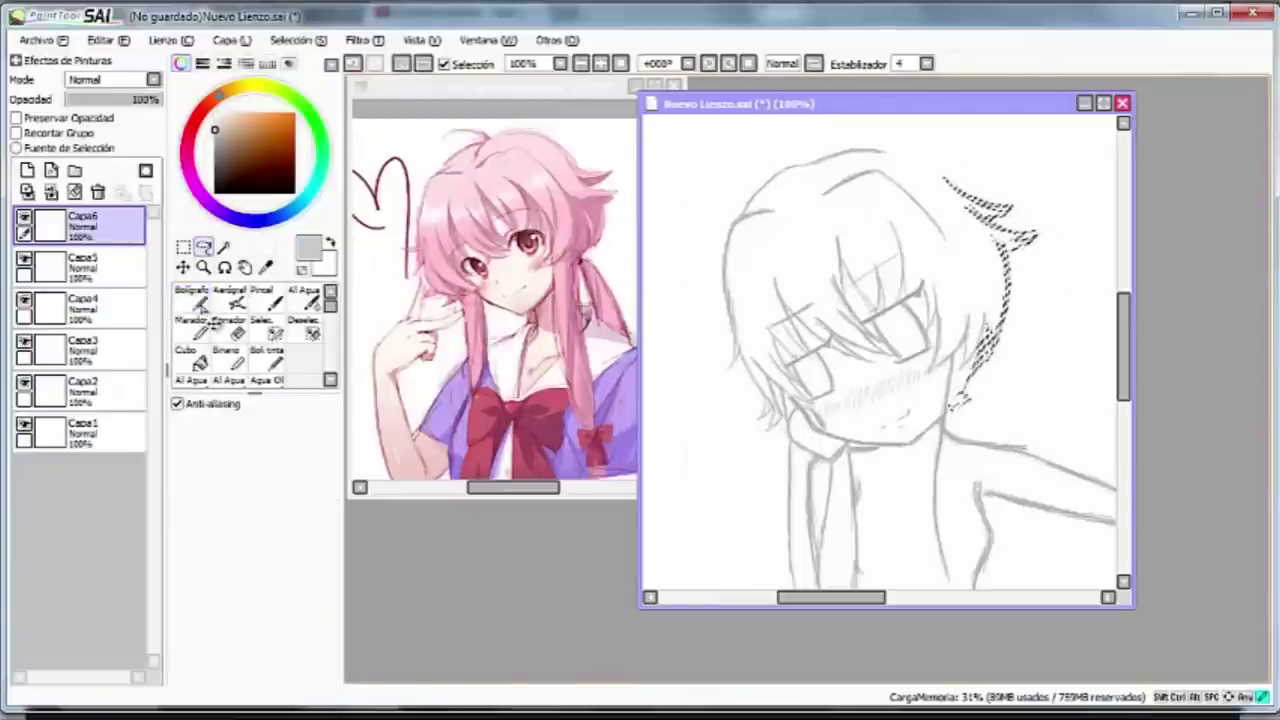
{"action": "key", "text": "ctrl+t"}
{"action": "left_click_drag", "start_coordinate": [995, 300], "coordinate": [985, 286]}
{"action": "key", "text": "Return"}
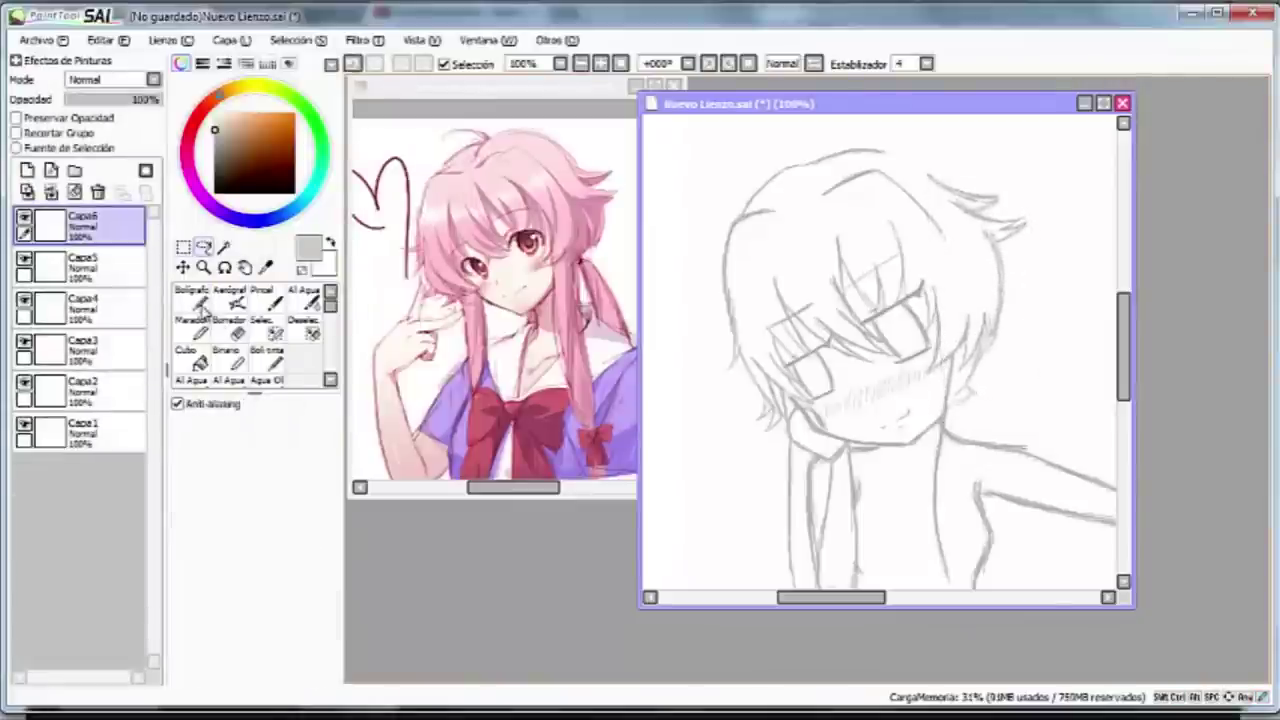
Step: Erase the small marks beside the neck and sketch a long side lock falling over the shoulder and chest
{"action": "left_click", "coordinate": [200, 305]}
{"action": "left_click_drag", "start_coordinate": [1124, 345], "coordinate": [1124, 370]}
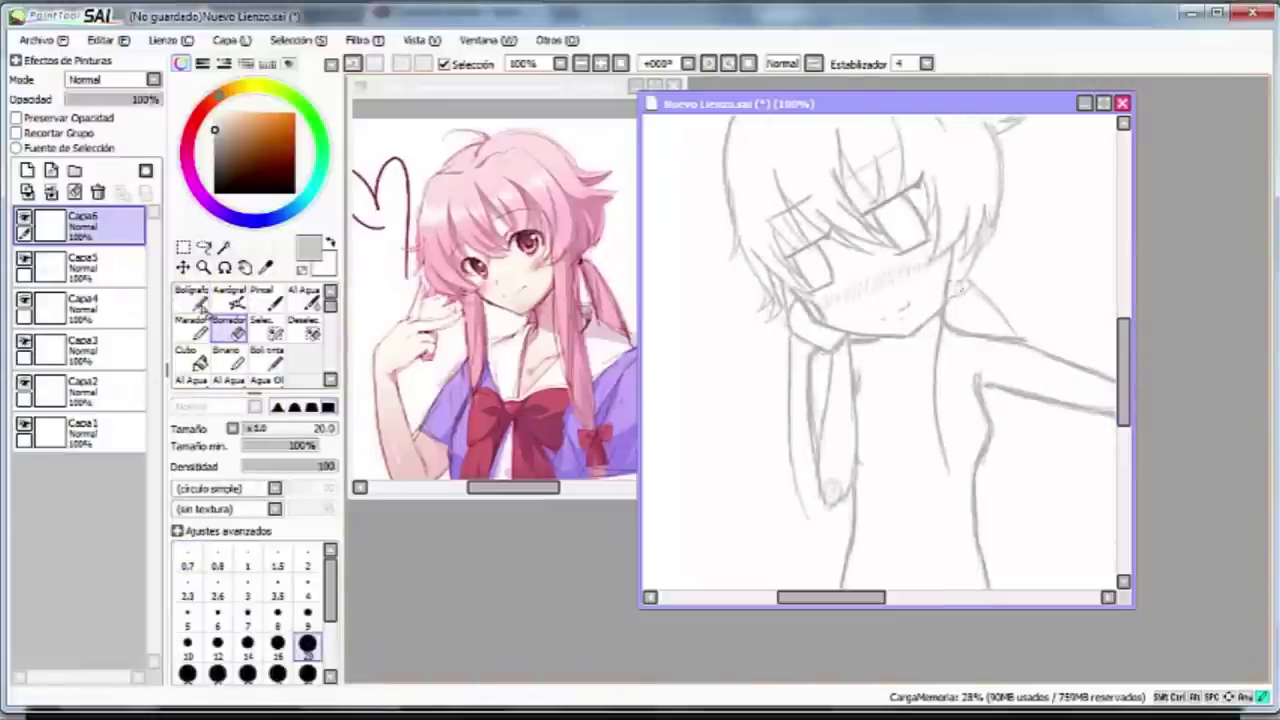
{"action": "left_click_drag", "start_coordinate": [968, 278], "coordinate": [976, 374]}
{"action": "left_click_drag", "start_coordinate": [975, 443], "coordinate": [964, 470]}
{"action": "left_click_drag", "start_coordinate": [980, 406], "coordinate": [967, 464]}
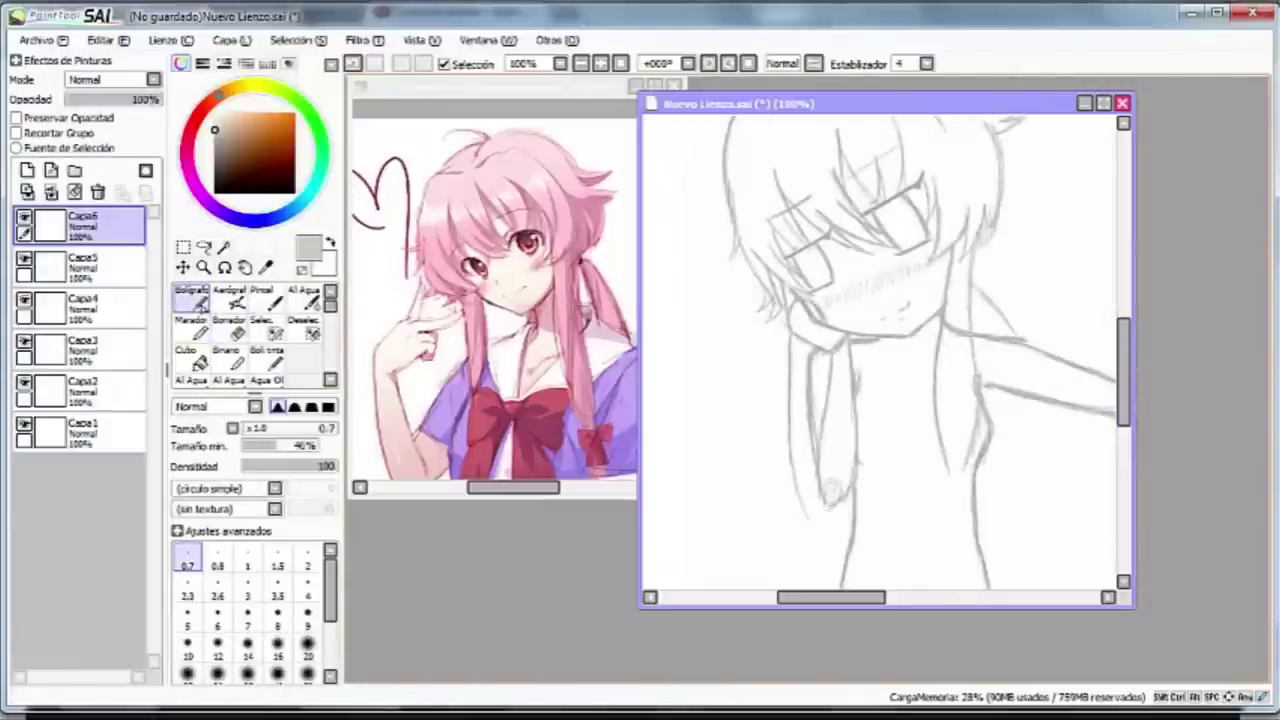
Step: Sketch a tapered ponytail hanging behind the outstretched arm, following the reference image, and erase its excess outer strands
{"action": "left_click_drag", "start_coordinate": [1124, 370], "coordinate": [1124, 405]}
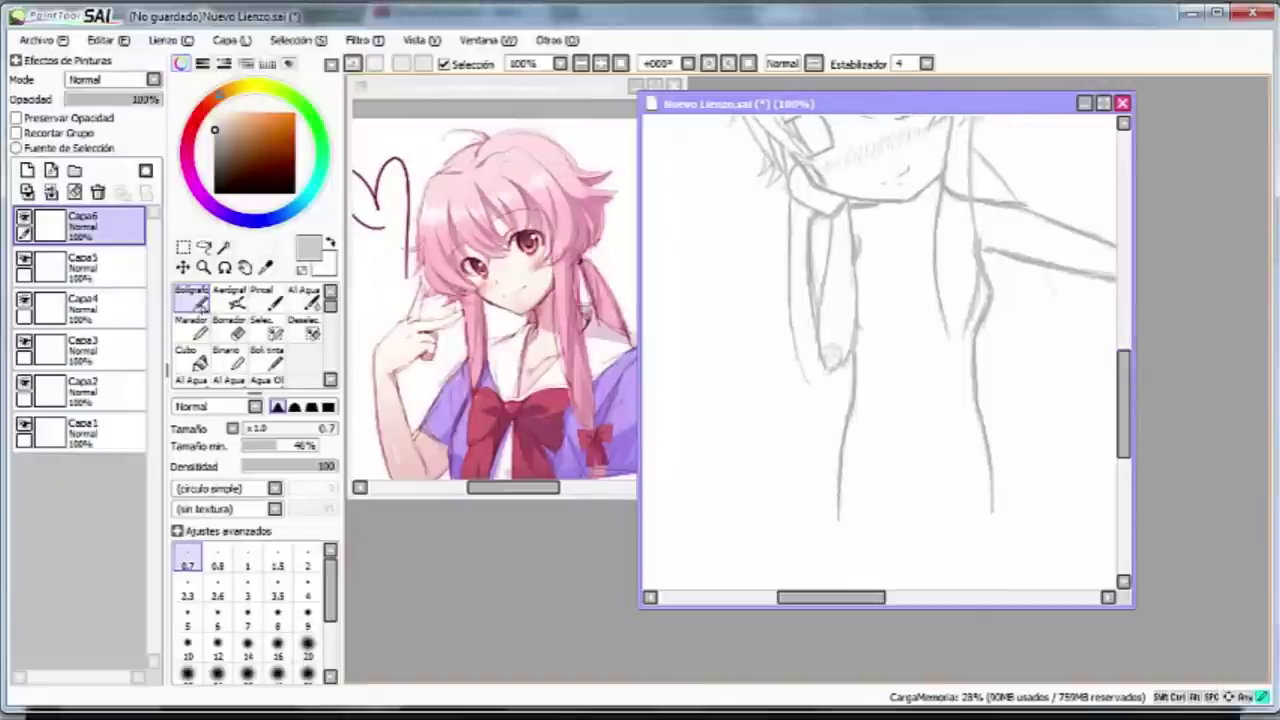
{"action": "left_click", "coordinate": [500, 87]}
{"action": "left_click", "coordinate": [580, 63]}
{"action": "left_click", "coordinate": [600, 63]}
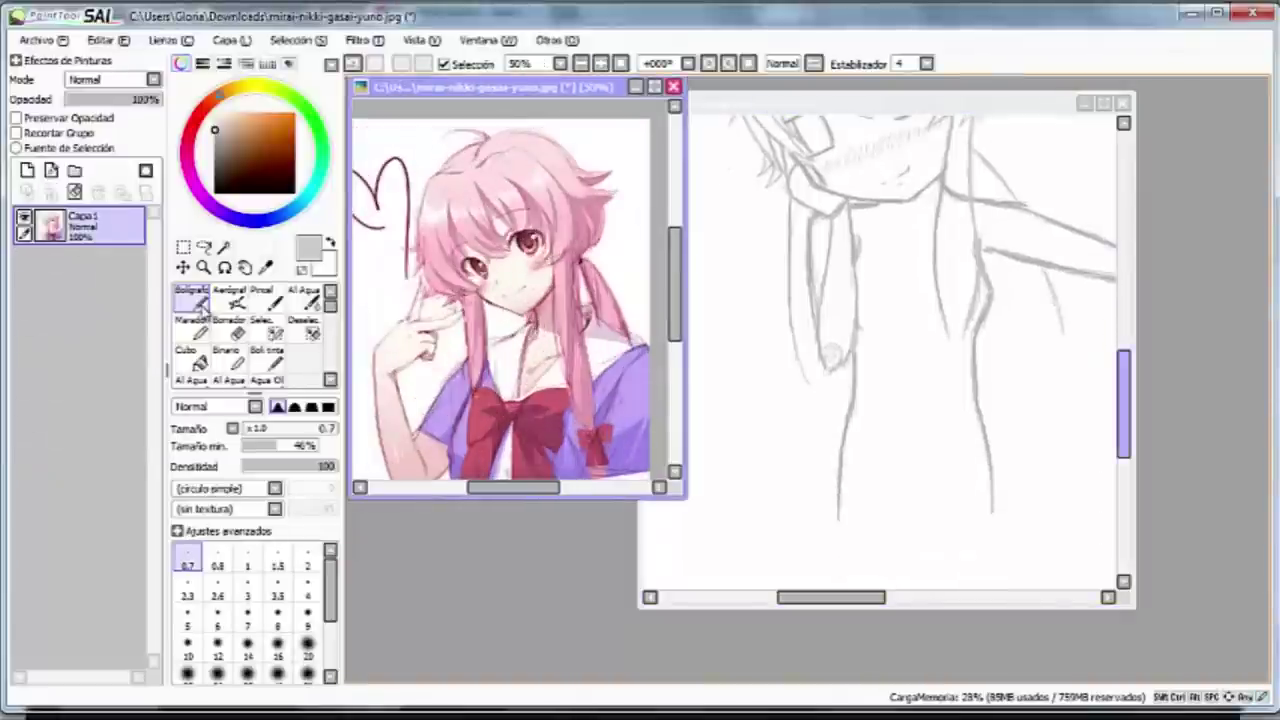
{"action": "left_click", "coordinate": [880, 103]}
{"action": "left_click_drag", "start_coordinate": [1066, 370], "coordinate": [1064, 462]}
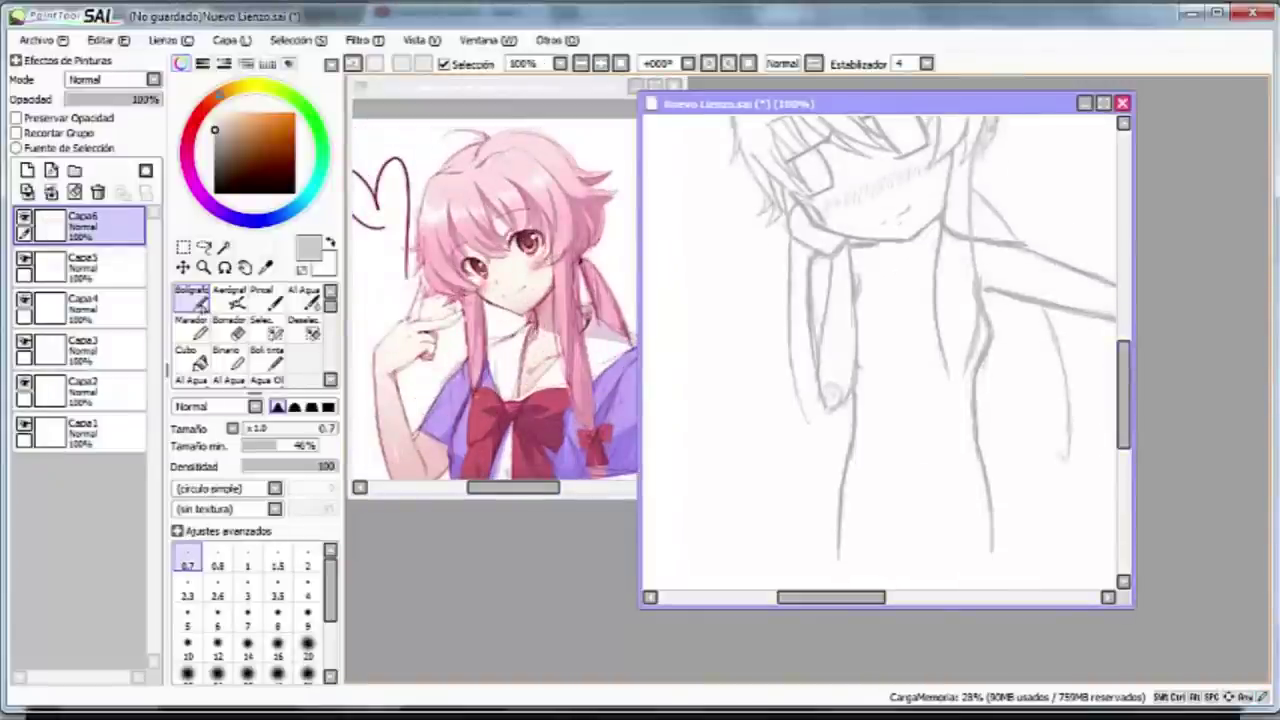
{"action": "left_click_drag", "start_coordinate": [974, 220], "coordinate": [982, 236]}
{"action": "left_click_drag", "start_coordinate": [1004, 298], "coordinate": [1056, 448]}
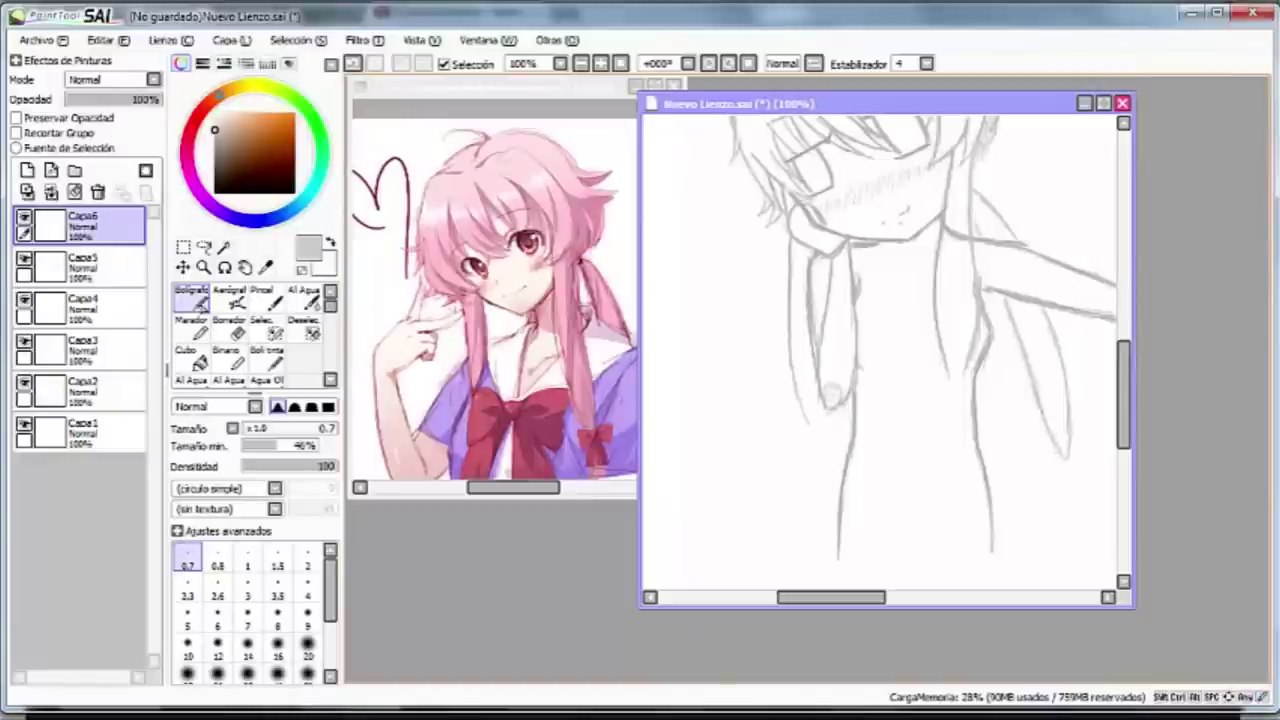
{"action": "key", "text": "ctrl+z"}
{"action": "mouse_move", "coordinate": [1004, 304]}
{"action": "left_mouse_down"}
{"action": "mouse_move", "coordinate": [1044, 474]}
{"action": "mouse_move", "coordinate": [1006, 306]}
{"action": "left_mouse_up"}
{"action": "left_click_drag", "start_coordinate": [1044, 434], "coordinate": [1056, 458]}
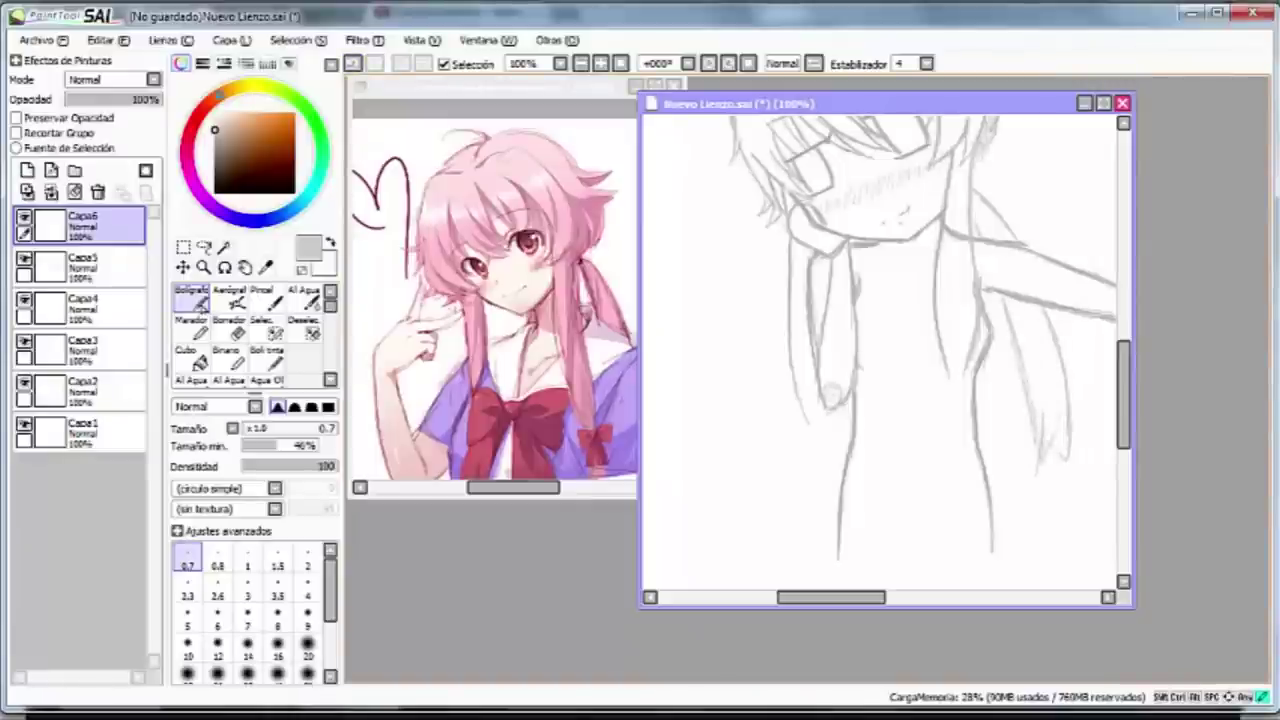
{"action": "key", "text": "e"}
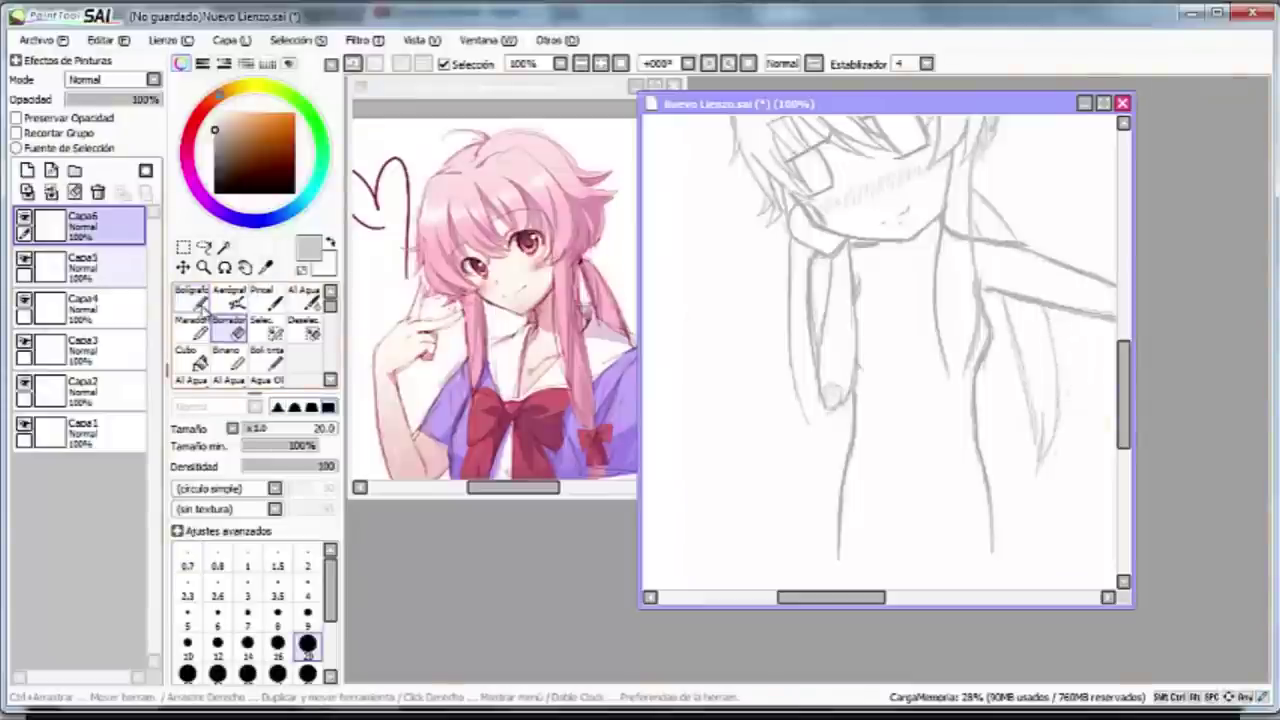
Step: Sketch a ribbon bow and pointed tip on the chest-side lock, and place a transformed copy on the lock by the propped-up arm
{"action": "left_click", "coordinate": [196, 298]}
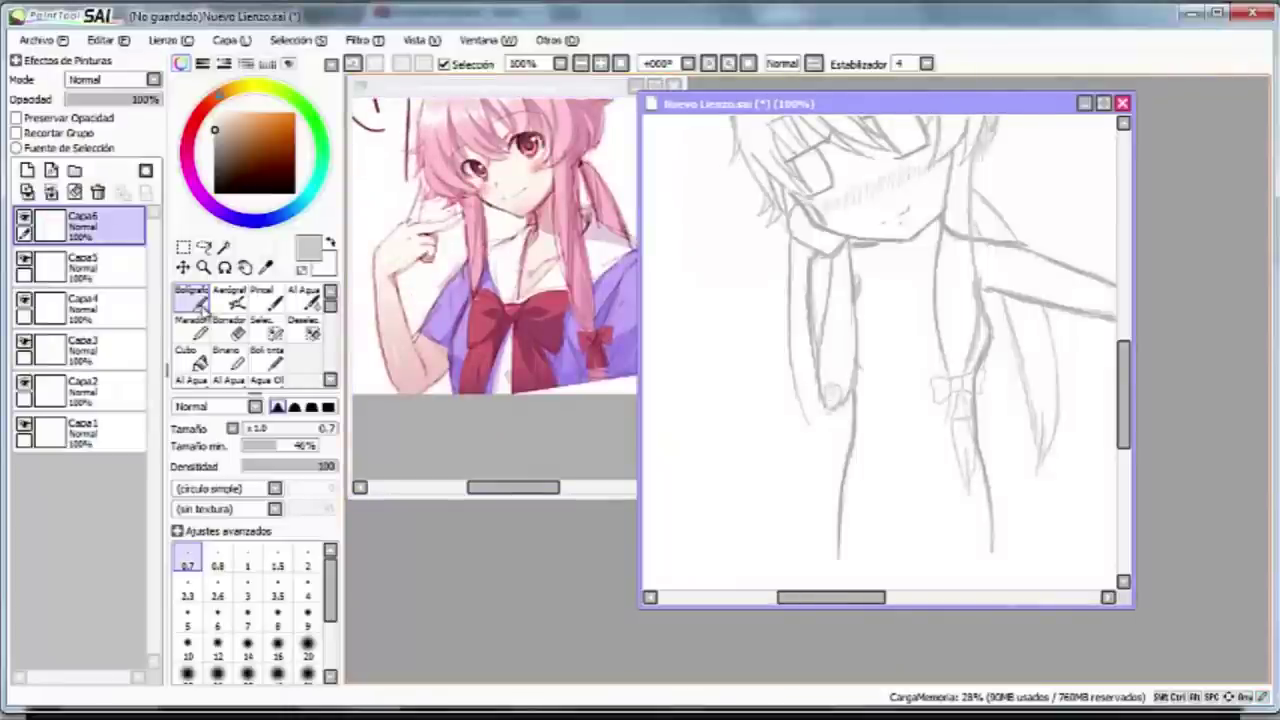
{"action": "left_click", "coordinate": [203, 246]}
{"action": "mouse_move", "coordinate": [840, 330]}
{"action": "left_mouse_down"}
{"action": "mouse_move", "coordinate": [790, 450]}
{"action": "mouse_move", "coordinate": [840, 335]}
{"action": "left_mouse_up"}
{"action": "key", "text": "ctrl+t"}
{"action": "left_click_drag", "start_coordinate": [866, 562], "coordinate": [853, 547]}
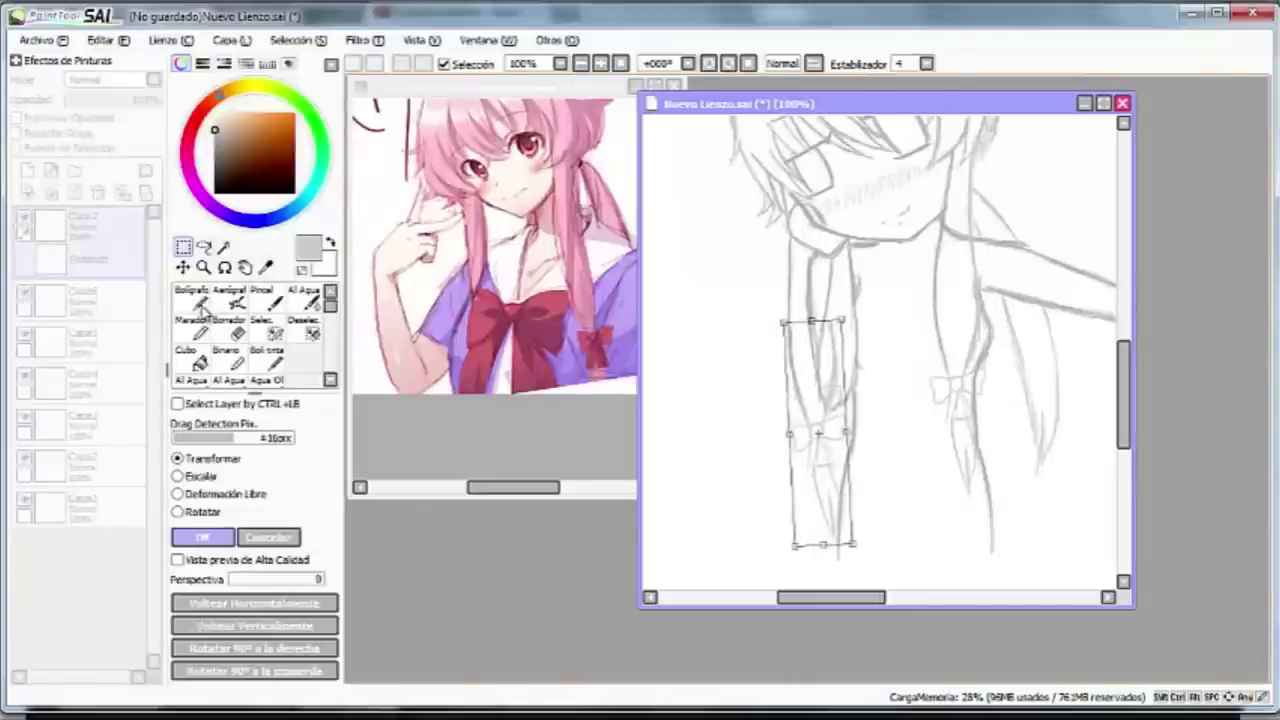
{"action": "key", "text": "Return"}
Step: Erase the torso outline on Capa5 and the lower hair ends and bow tips on Capa6 and Capa7, using a size 35 eraser
{"action": "key", "text": "minus"}
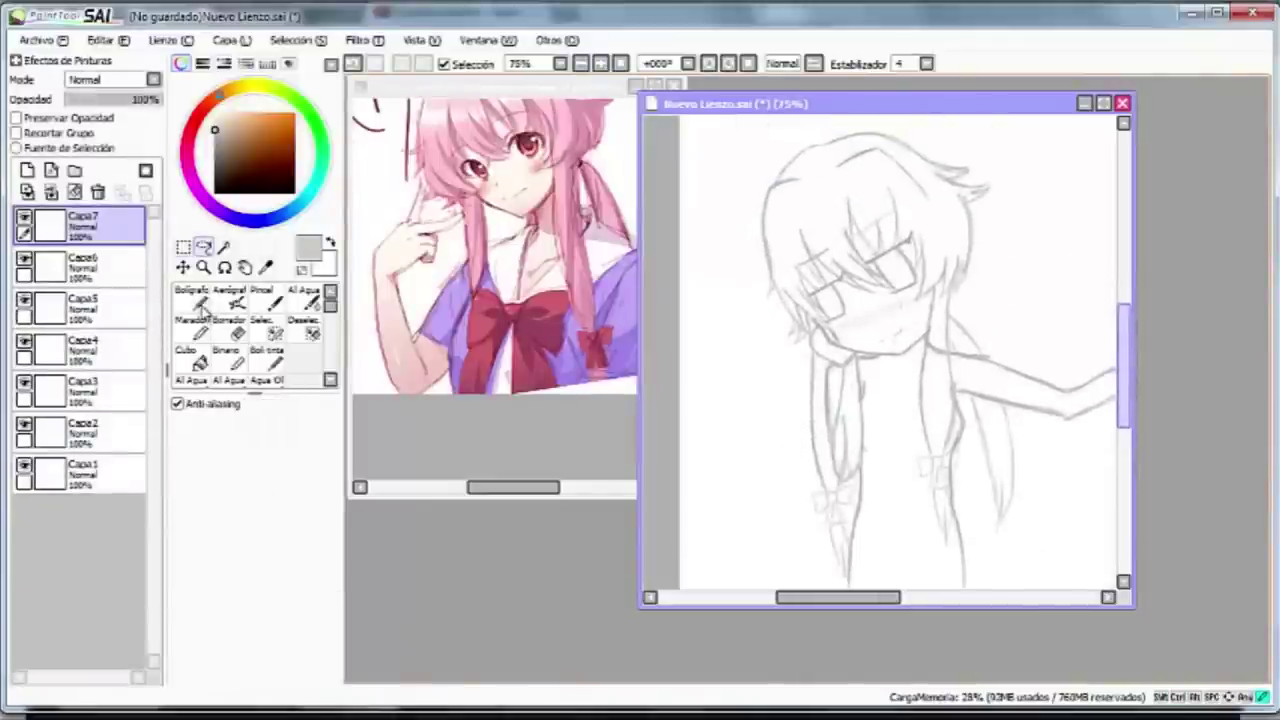
{"action": "key", "text": "minus"}
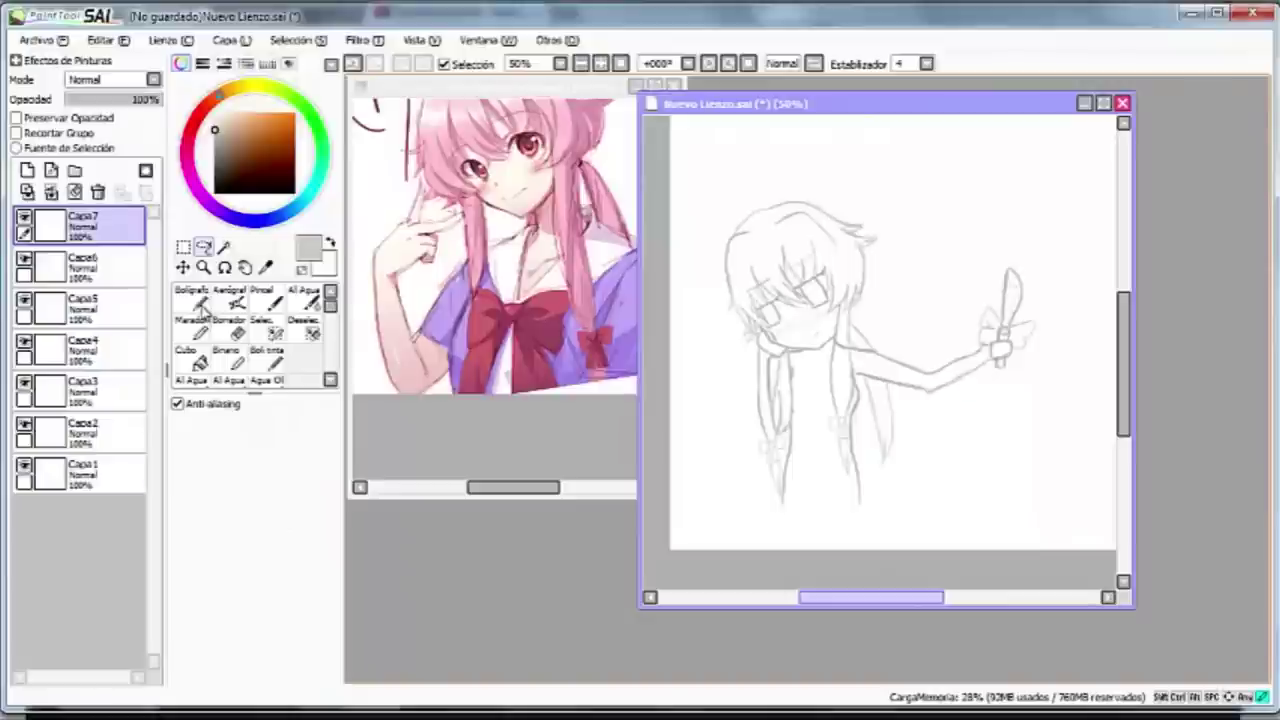
{"action": "key", "text": "e"}
{"action": "left_click_drag", "start_coordinate": [858, 503], "coordinate": [852, 451]}
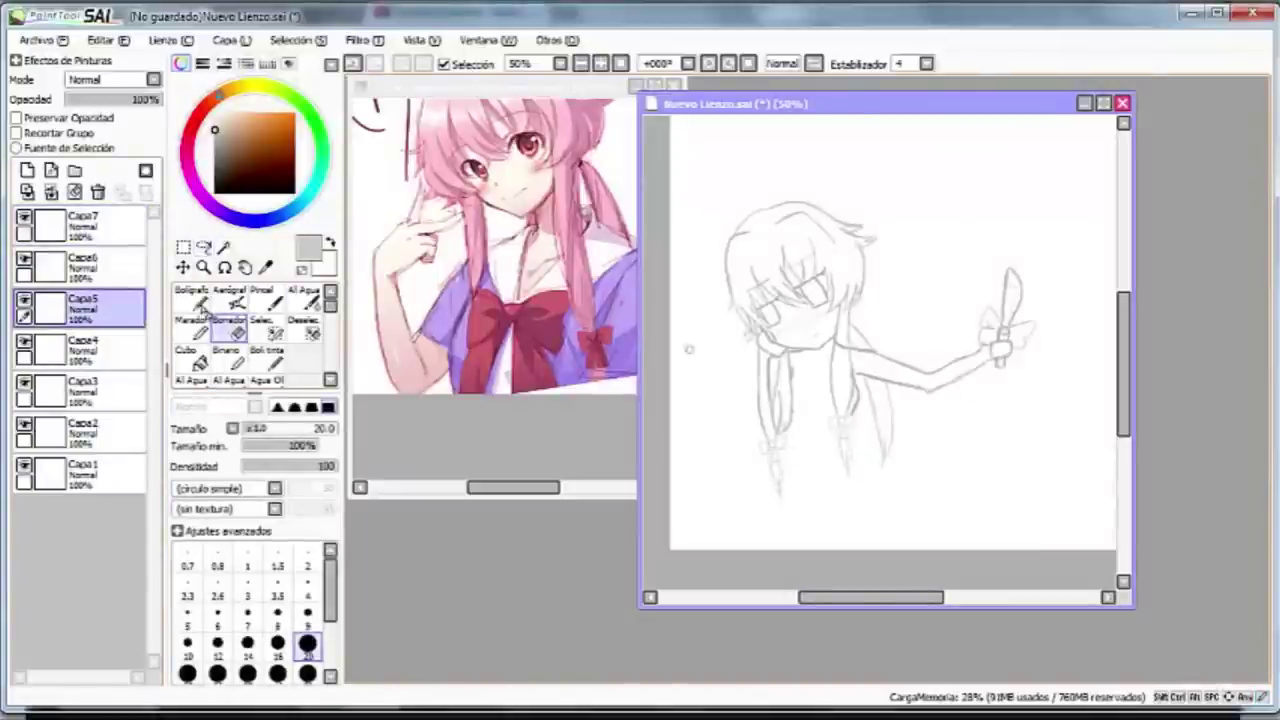
{"action": "left_click", "coordinate": [247, 673]}
{"action": "left_click", "coordinate": [80, 265]}
{"action": "mouse_move", "coordinate": [884, 468]}
{"action": "left_mouse_down"}
{"action": "mouse_move", "coordinate": [908, 440]}
{"action": "mouse_move", "coordinate": [840, 437]}
{"action": "mouse_move", "coordinate": [845, 462]}
{"action": "left_mouse_up"}
{"action": "key", "text": "space"}
{"action": "left_click", "coordinate": [80, 225]}
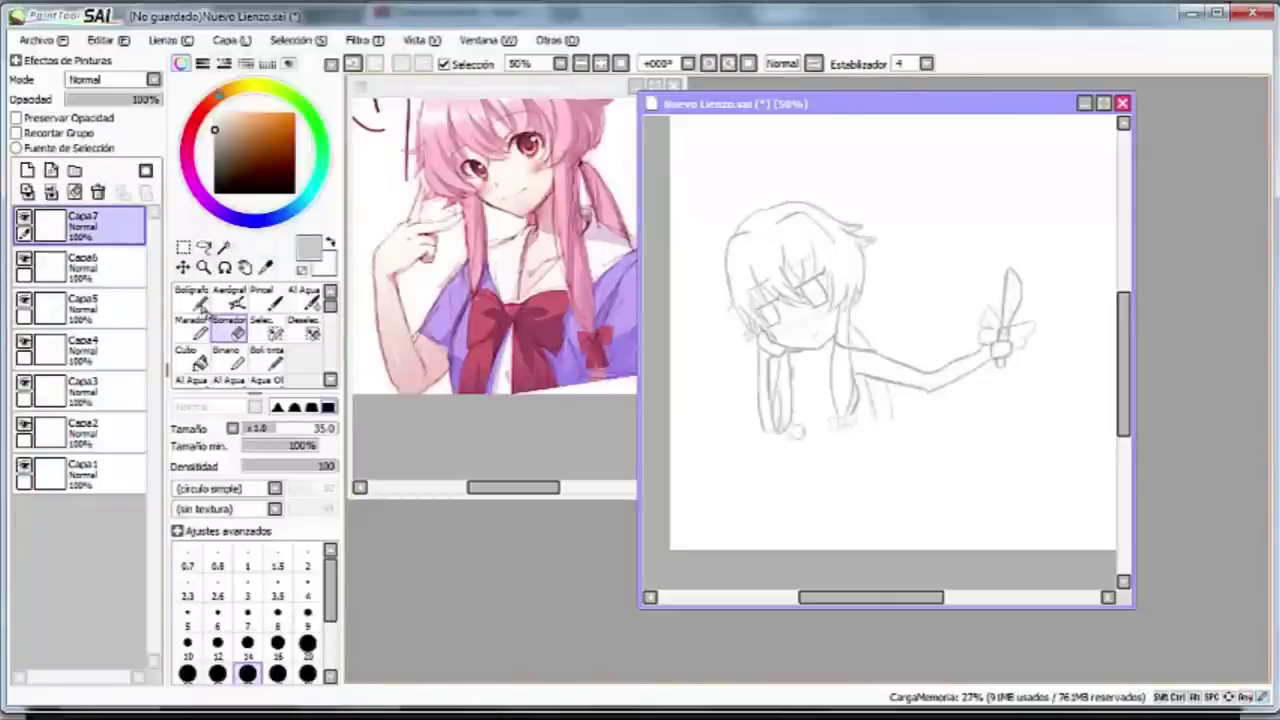
Step: Lasso the upper outline of the outstretched arm on layer Capa5 and adjust it with a transform
{"action": "left_click", "coordinate": [580, 63]}
{"action": "scroll", "coordinate": [887, 350], "scroll_direction": "down", "scroll_amount": 1}
{"action": "key", "text": "a"}
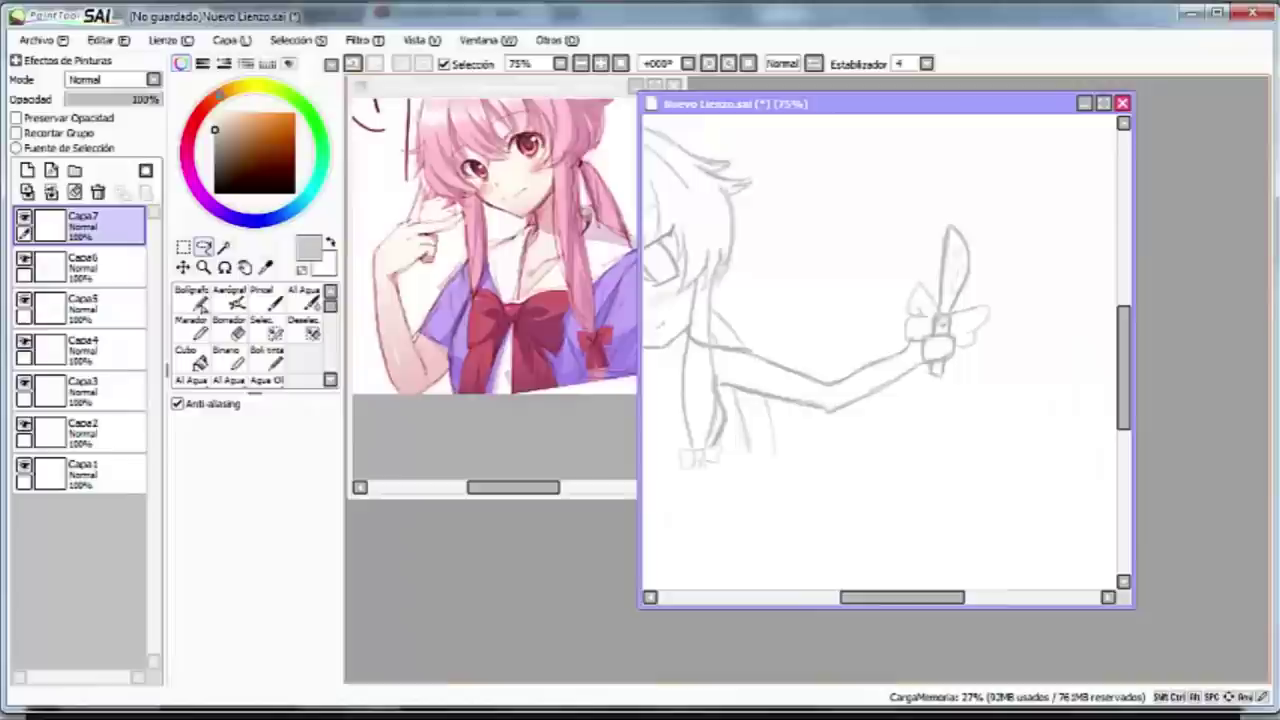
{"action": "left_click", "coordinate": [80, 307]}
{"action": "left_click_drag", "start_coordinate": [738, 343], "coordinate": [907, 330]}
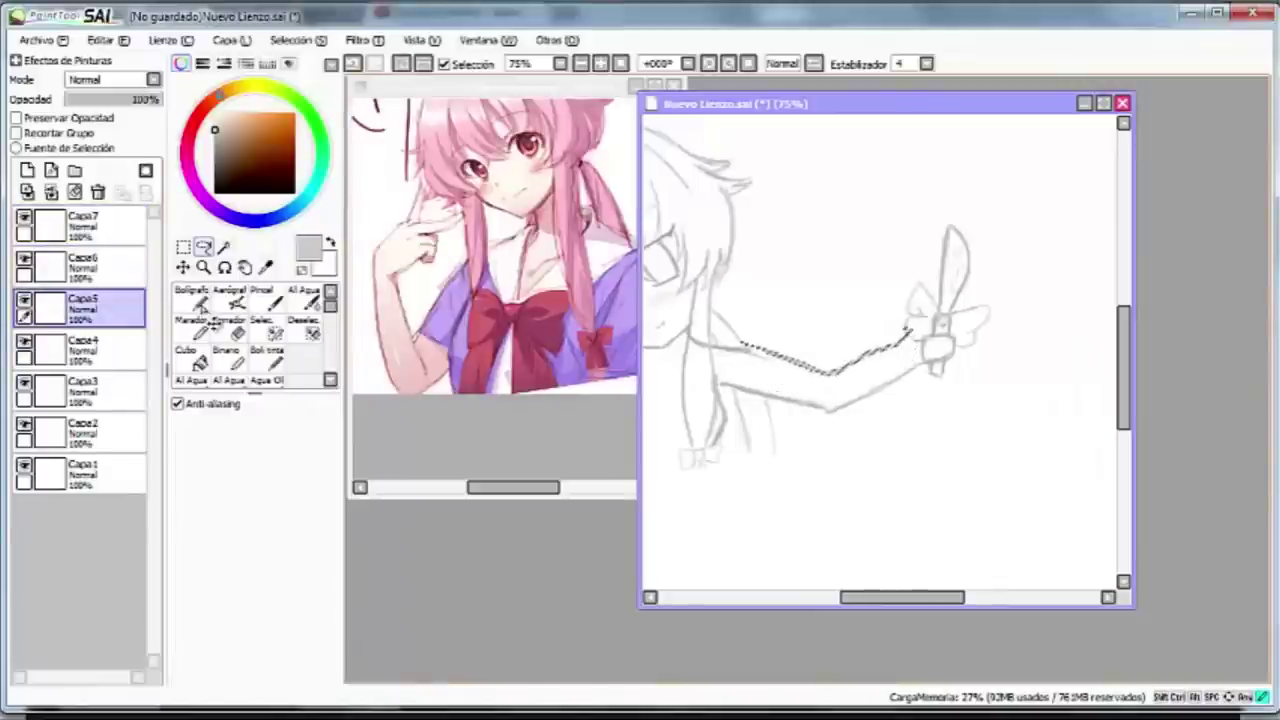
{"action": "key", "text": "ctrl+t"}
{"action": "key", "text": "Return"}
Step: Merge the sketch layers down into Capa1 and remove the old knife, its ribbon and the fist holding it
{"action": "key", "text": "e"}
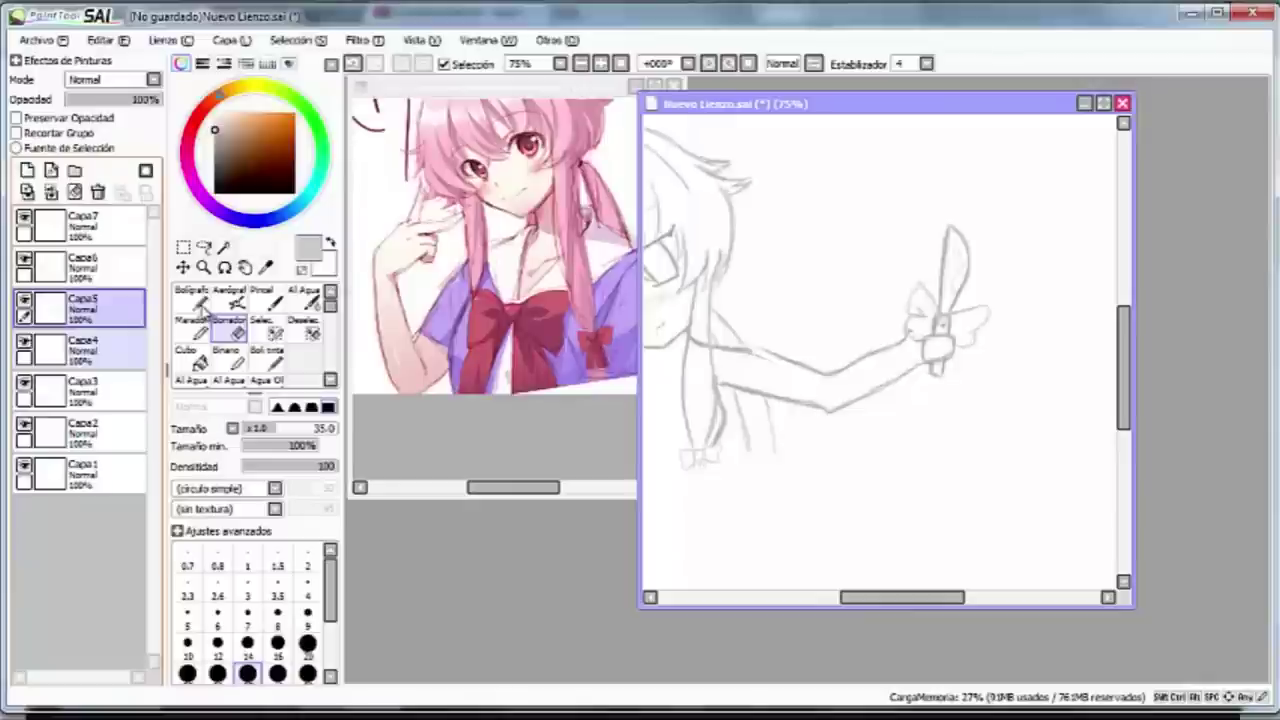
{"action": "left_click", "coordinate": [80, 390]}
{"action": "key", "text": "n"}
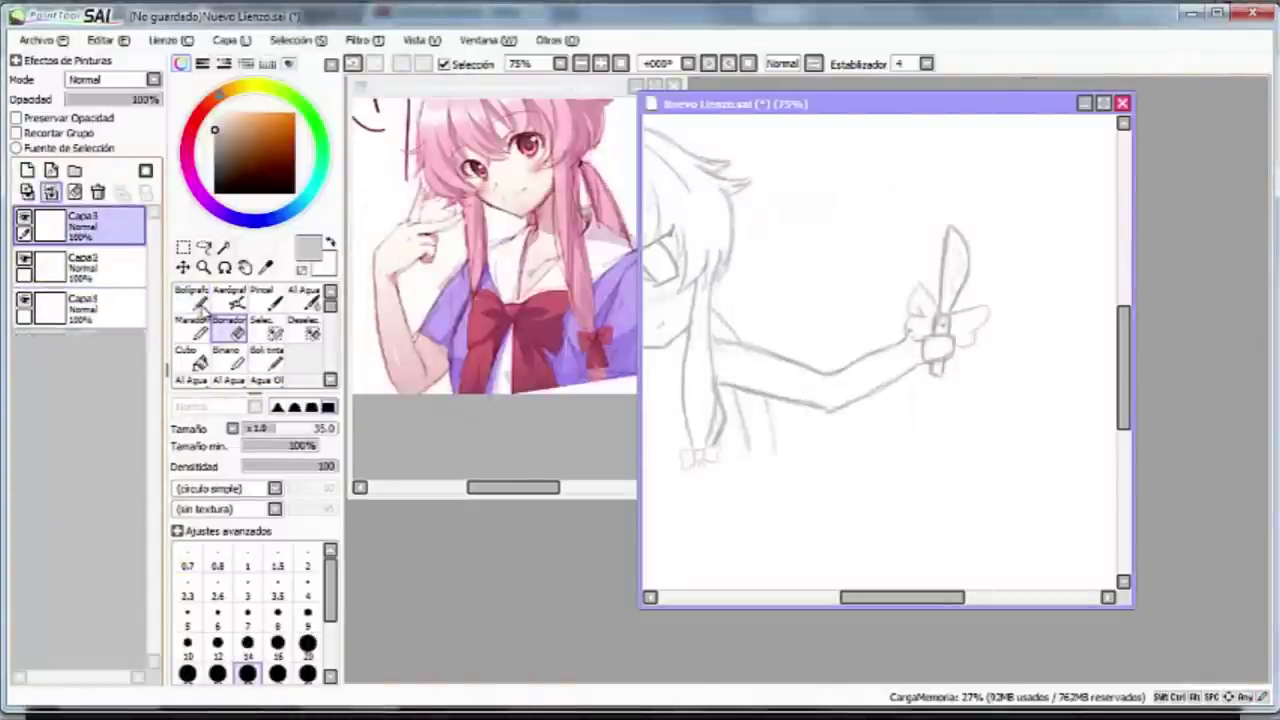
{"action": "key", "text": "ctrl+z"}
{"action": "key", "text": "ctrl+z"}
{"action": "key", "text": "ctrl+z"}
{"action": "key", "text": "ctrl+z"}
{"action": "key", "text": "ctrl+z"}
{"action": "key", "text": "ctrl+z"}
{"action": "key", "text": "ctrl+z"}
{"action": "key", "text": "ctrl+z"}
{"action": "key", "text": "ctrl+z"}
{"action": "key", "text": "ctrl+z"}
{"action": "key", "text": "ctrl+z"}
{"action": "key", "text": "ctrl+z"}
Step: Sketch a rounder fist gripping a handle, with a larger, broader knife blade rising above it
{"action": "left_click", "coordinate": [200, 306]}
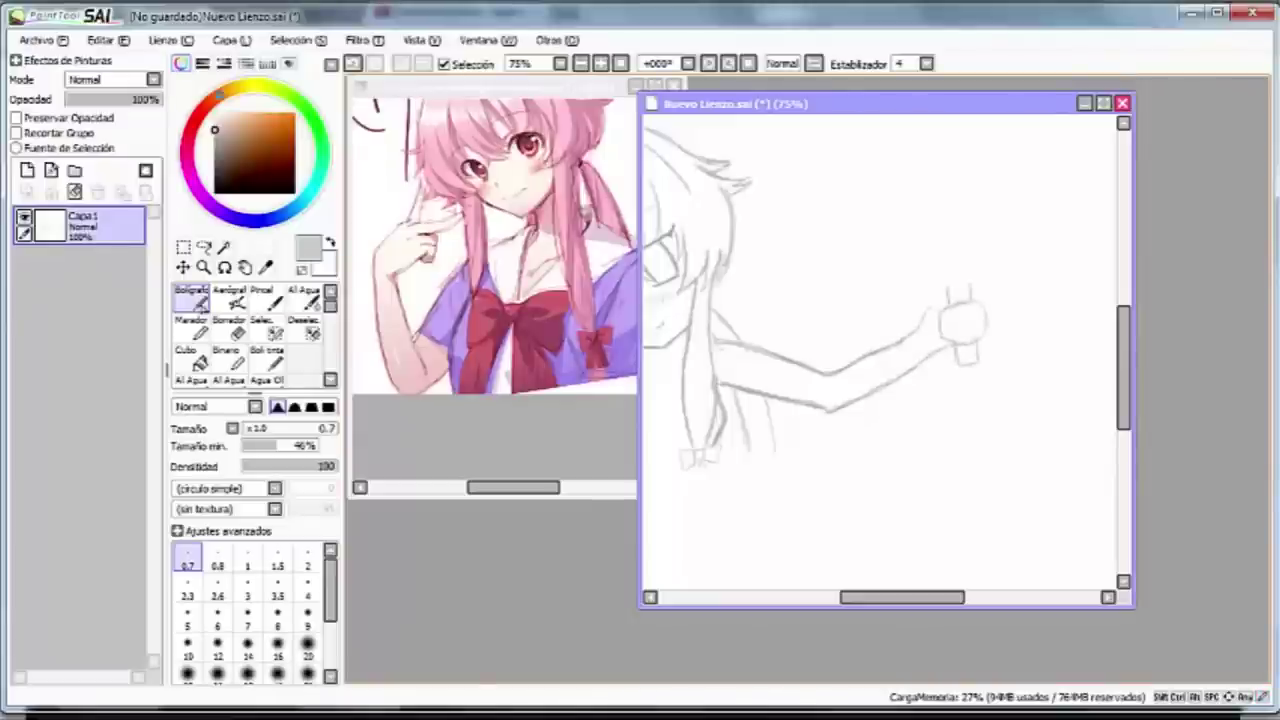
{"action": "left_click_drag", "start_coordinate": [928, 195], "coordinate": [942, 280]}
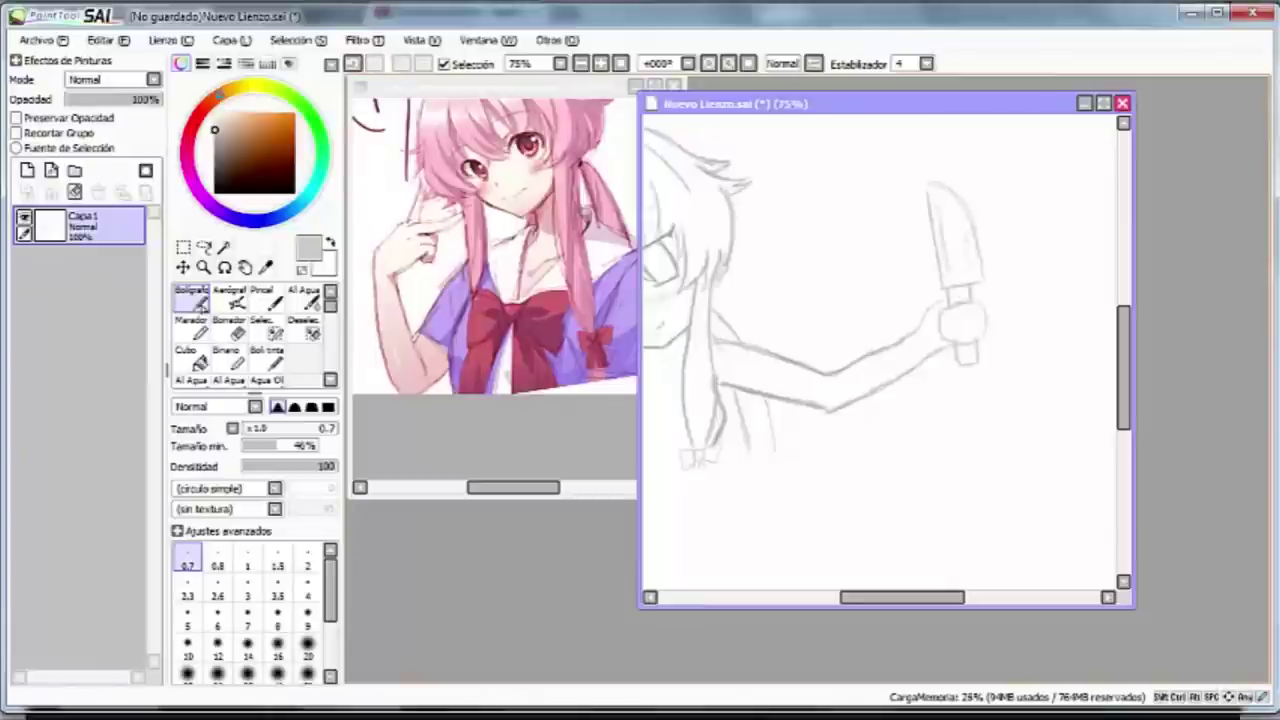
Step: Sketch a ribbon bow around the knife handle above the fist and clean up the overlapping lines with a size 5 eraser
{"action": "key", "text": "e"}
{"action": "left_click", "coordinate": [197, 300]}
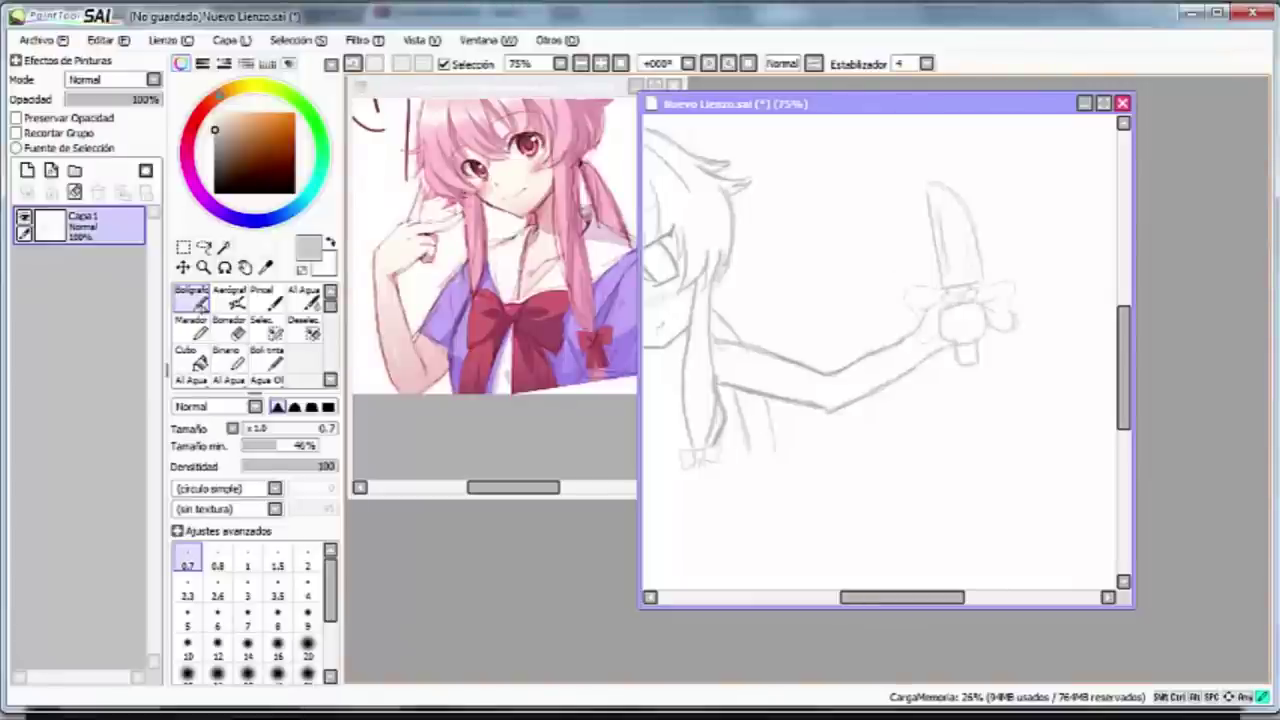
{"action": "key", "text": "e"}
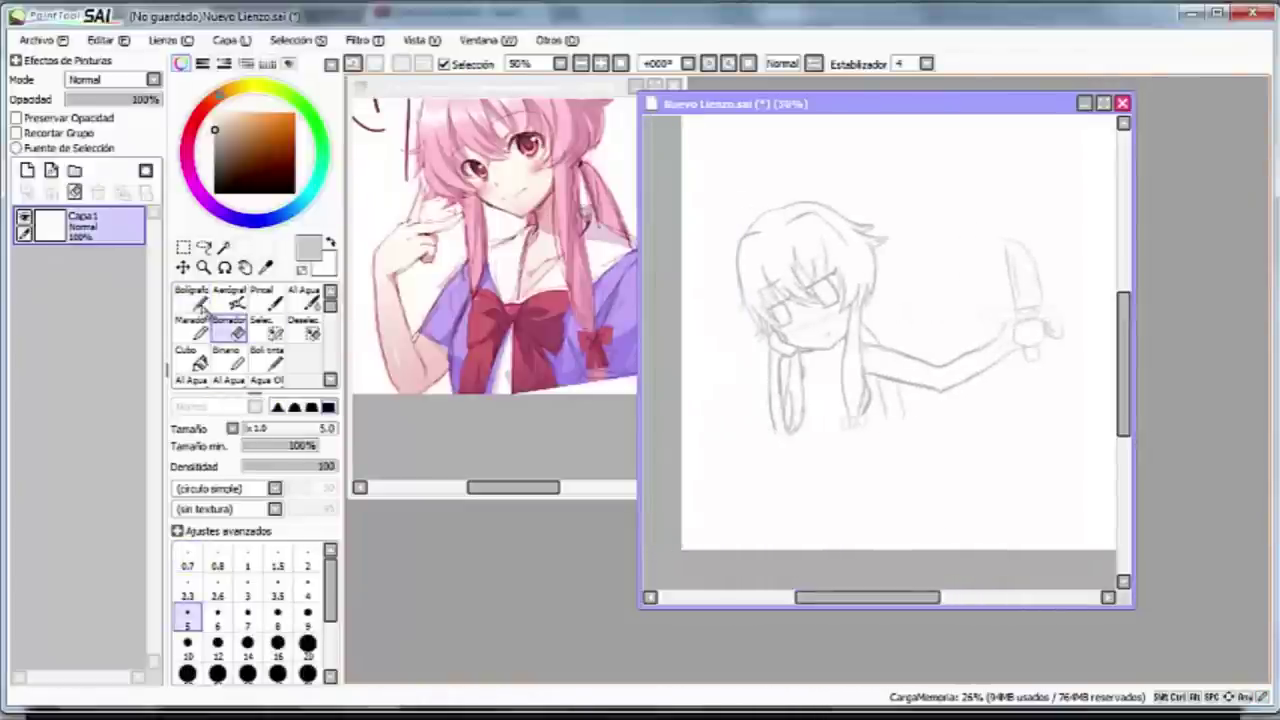
Step: Add a new layer Capa2 and sketch the short sleeve around the upper part of the outstretched arm with the Bolígrafo at size 0.7
{"action": "key", "text": "Page_Up"}
{"action": "key", "text": "ctrl+shift+n"}
{"action": "left_click", "coordinate": [201, 305]}
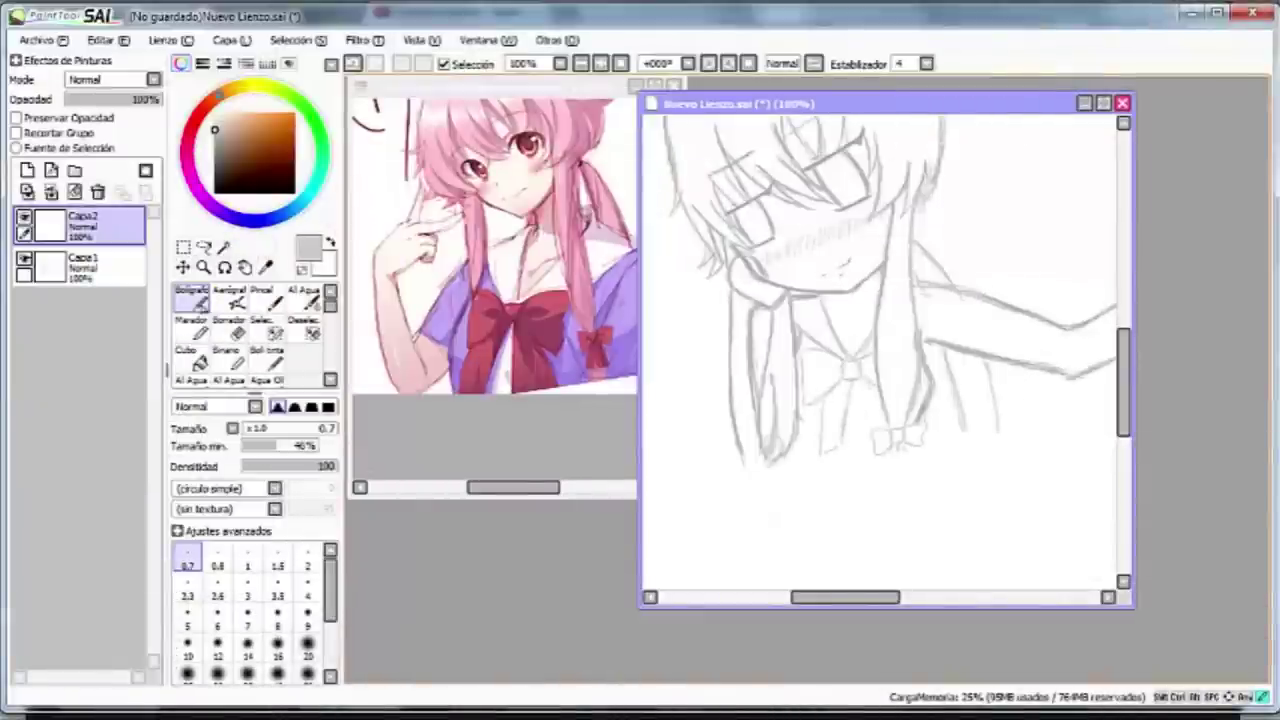
{"action": "scroll", "coordinate": [880, 290], "scroll_direction": "right", "scroll_amount": 3}
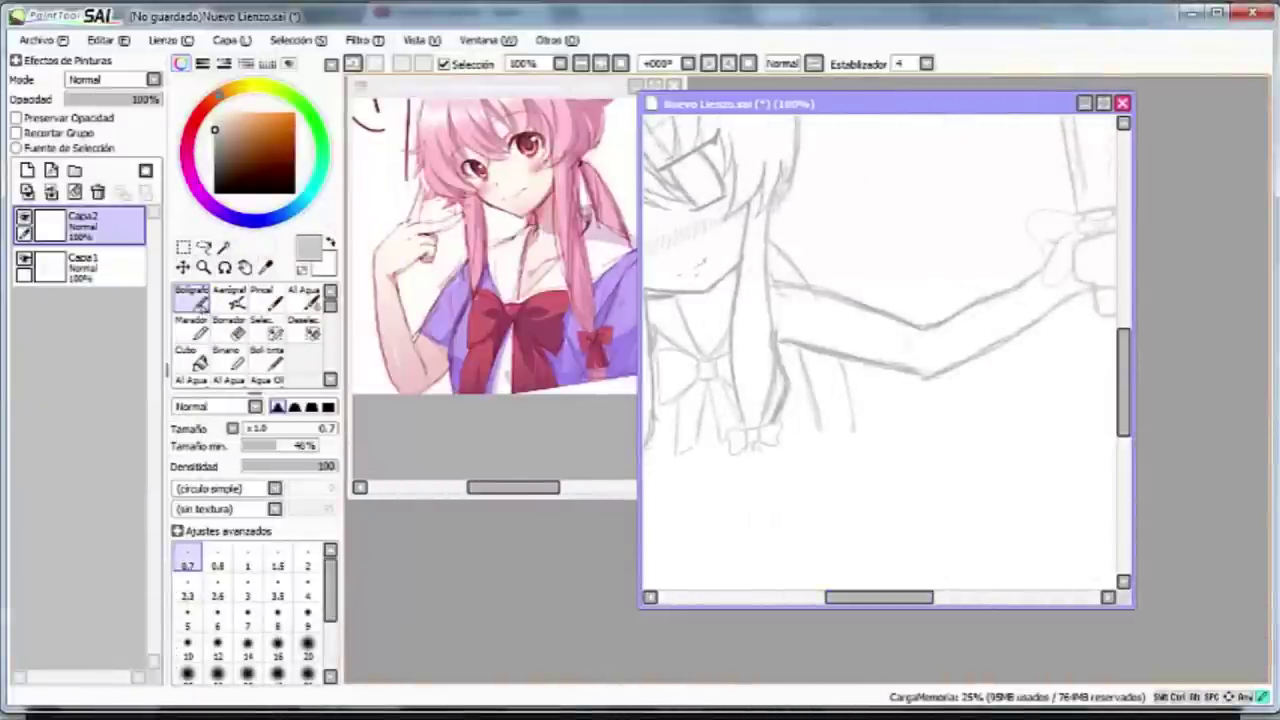
{"action": "left_click_drag", "start_coordinate": [776, 279], "coordinate": [912, 316]}
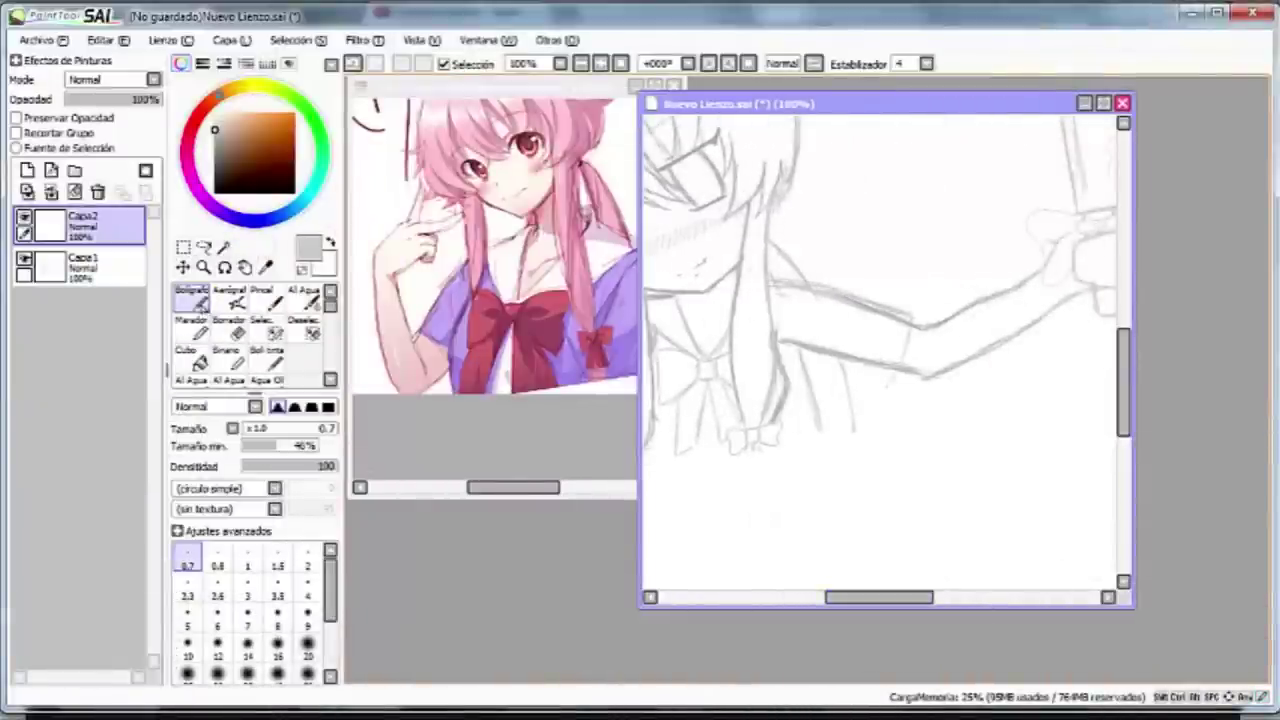
{"action": "left_click_drag", "start_coordinate": [804, 362], "coordinate": [882, 388]}
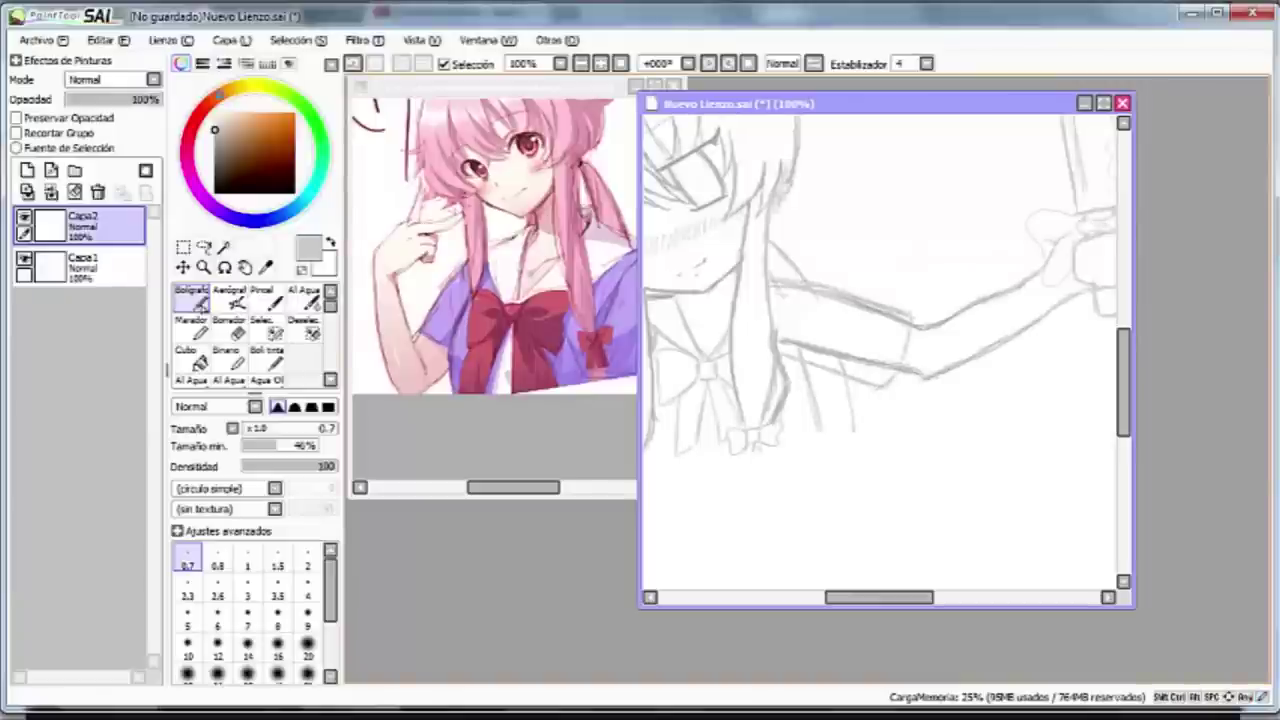
Step: Erase the old upper-arm lines inside the sleeve on Capa1 with a size 20 eraser and merge the two layers
{"action": "left_click", "coordinate": [80, 265]}
{"action": "left_click", "coordinate": [237, 333]}
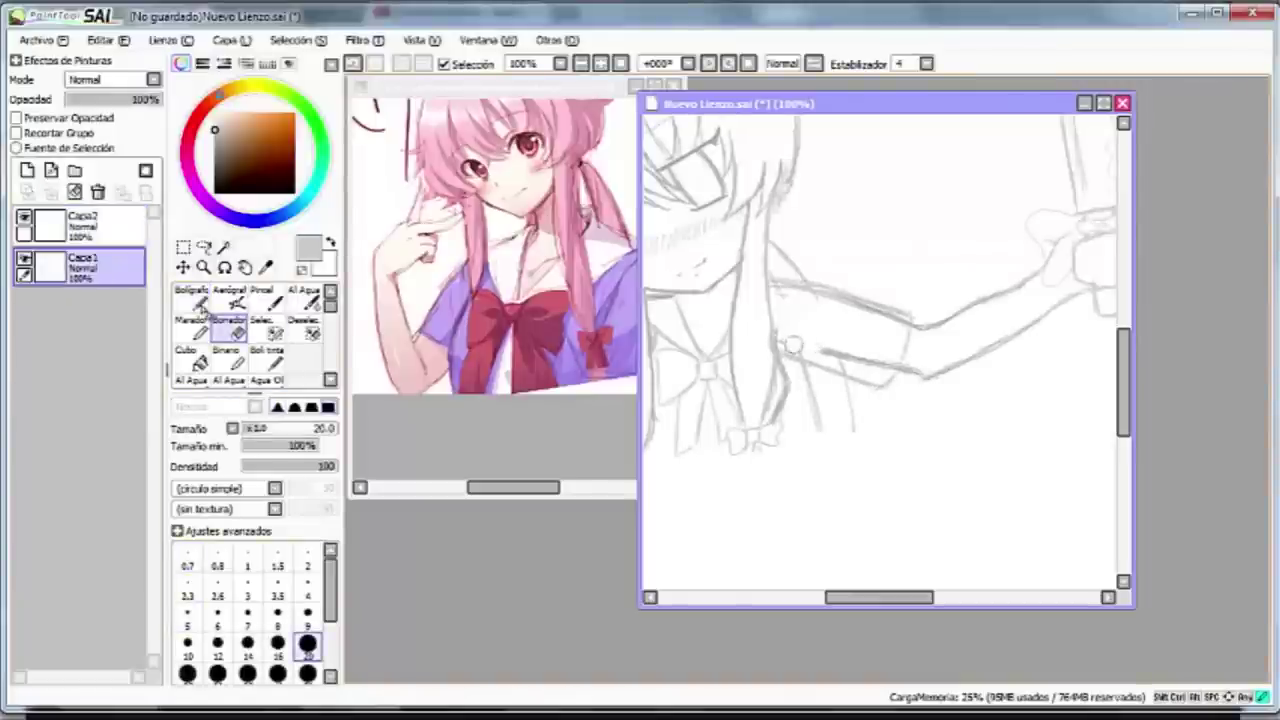
{"action": "mouse_move", "coordinate": [790, 310]}
{"action": "left_mouse_down"}
{"action": "mouse_move", "coordinate": [836, 302]}
{"action": "mouse_move", "coordinate": [895, 318]}
{"action": "mouse_move", "coordinate": [842, 356]}
{"action": "mouse_move", "coordinate": [851, 366]}
{"action": "left_mouse_up"}
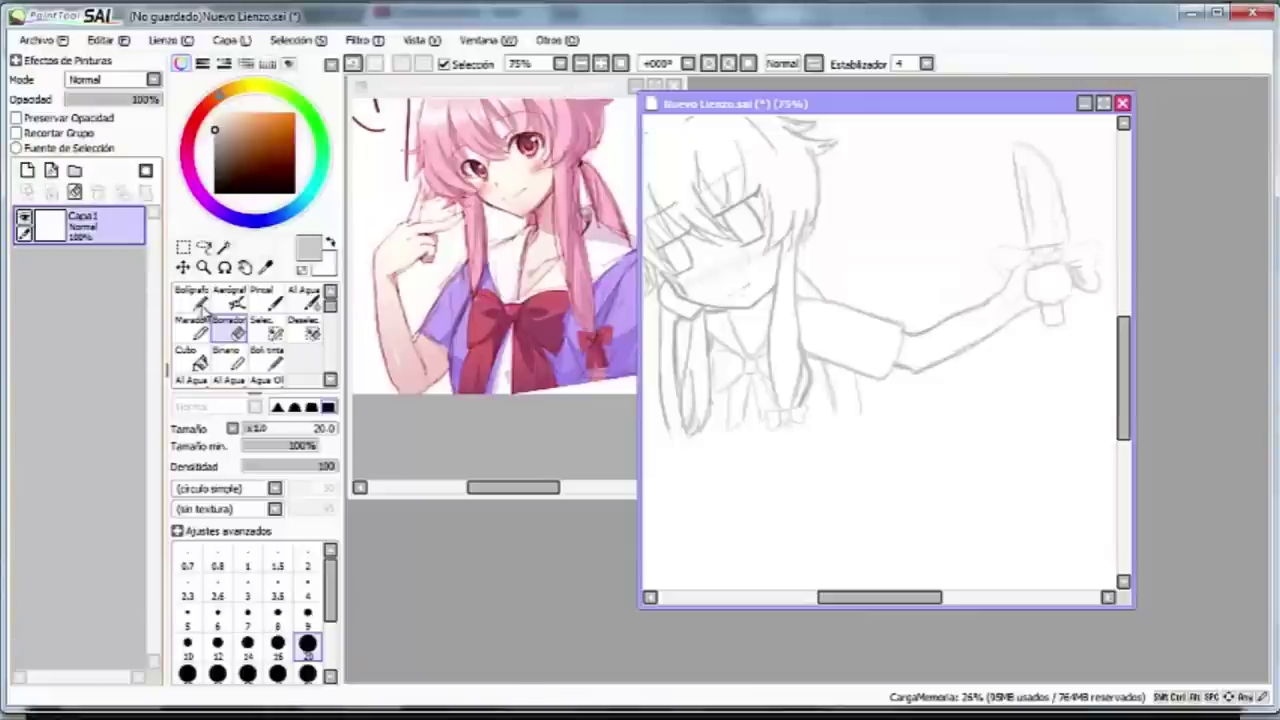
Step: Lasso the forearm with the fist and knife and move it closer to the sleeve with a transform
{"action": "left_click", "coordinate": [204, 247]}
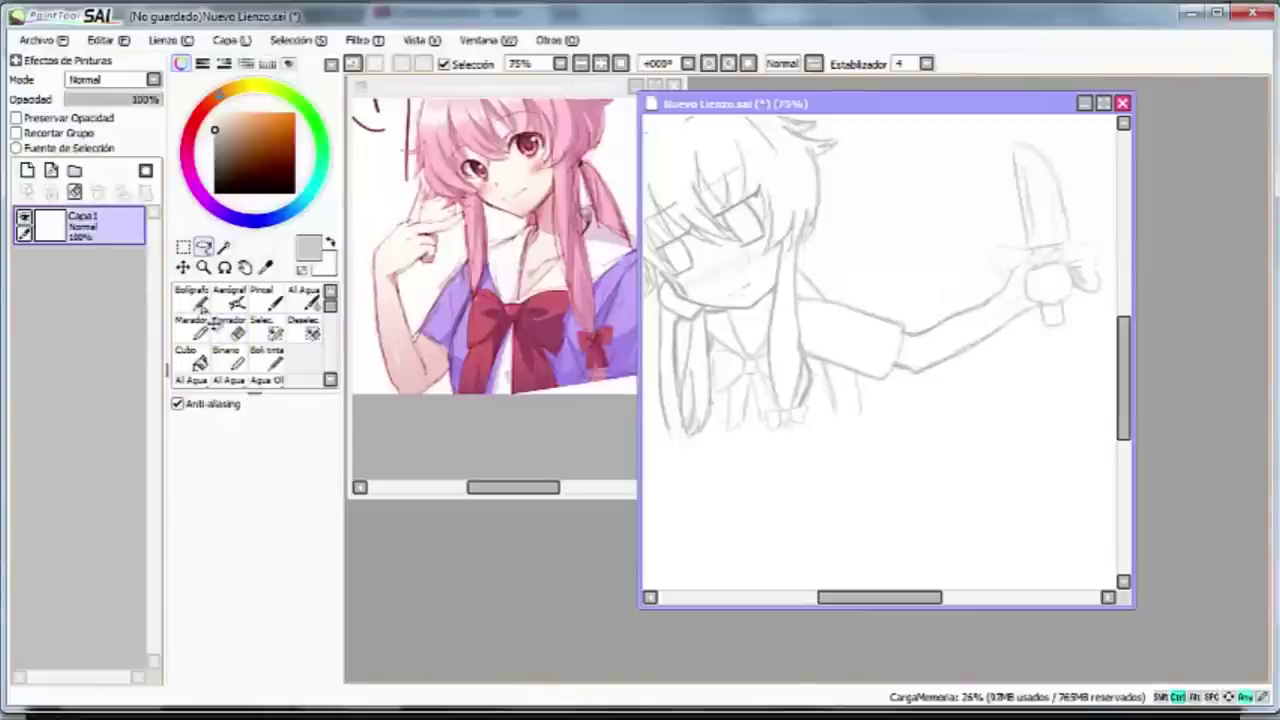
{"action": "mouse_move", "coordinate": [868, 379]}
{"action": "left_mouse_down"}
{"action": "mouse_move", "coordinate": [850, 297]}
{"action": "mouse_move", "coordinate": [838, 343]}
{"action": "mouse_move", "coordinate": [1097, 298]}
{"action": "mouse_move", "coordinate": [938, 265]}
{"action": "left_mouse_up"}
{"action": "key", "text": "ctrl+t"}
{"action": "key", "text": "Return"}
{"action": "key", "text": "ctrl+t"}
{"action": "left_click_drag", "start_coordinate": [1090, 330], "coordinate": [1060, 260]}
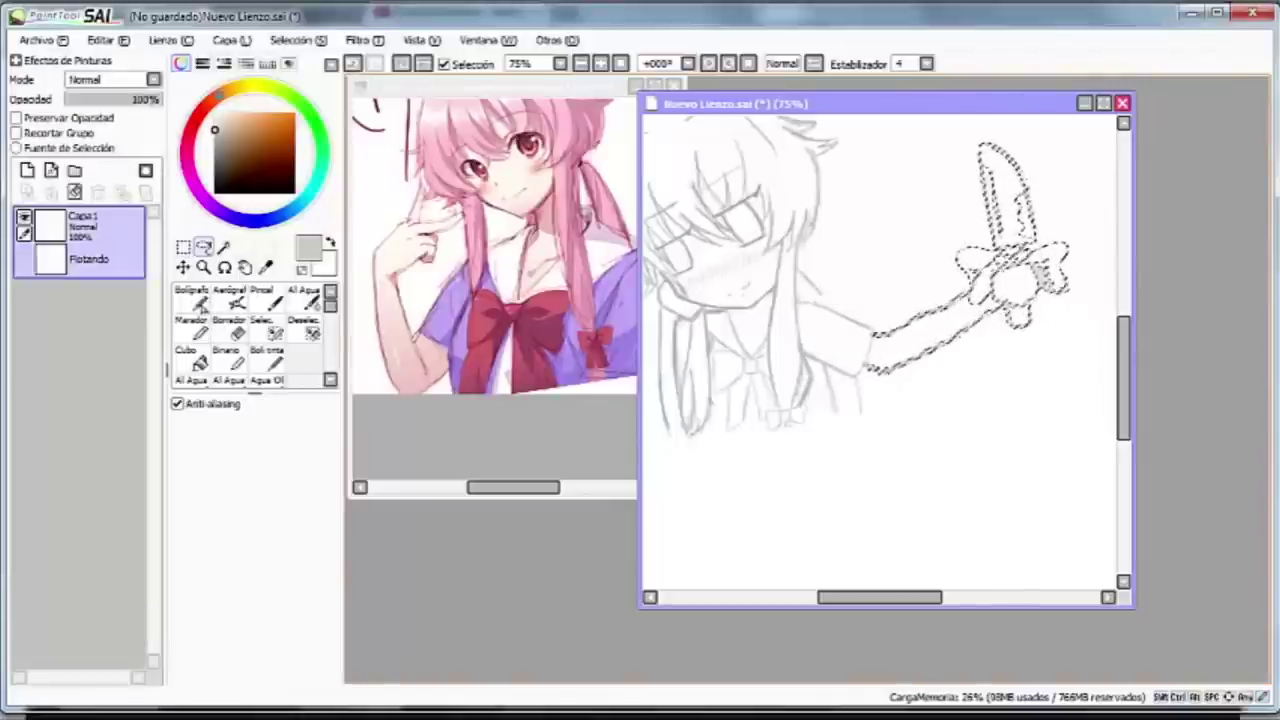
{"action": "key", "text": "Return"}
Step: Add a layer Capa2 above the sketch and touch up the hair outline at the top of the head on Capa1 with a size 5 eraser
{"action": "key", "text": "ctrl+minus"}
{"action": "key", "text": "ctrl+plus"}
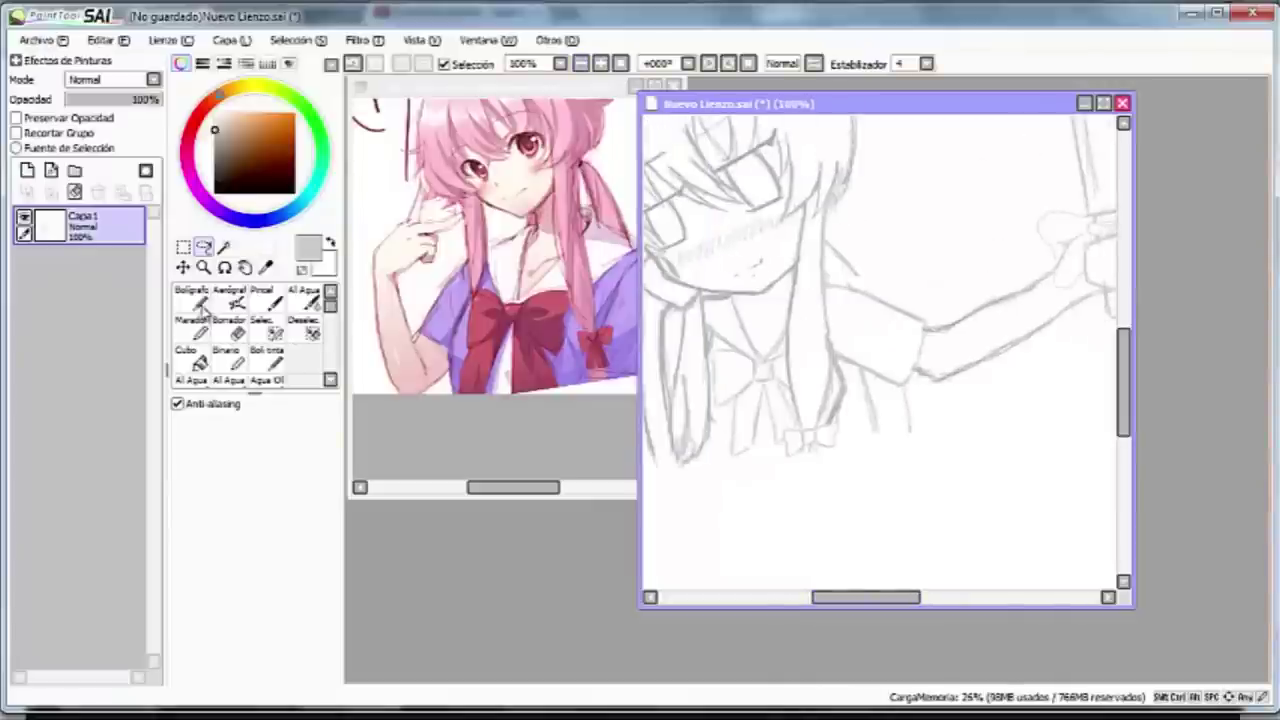
{"action": "left_click", "coordinate": [196, 300]}
{"action": "left_click_drag", "start_coordinate": [800, 300], "coordinate": [855, 305]}
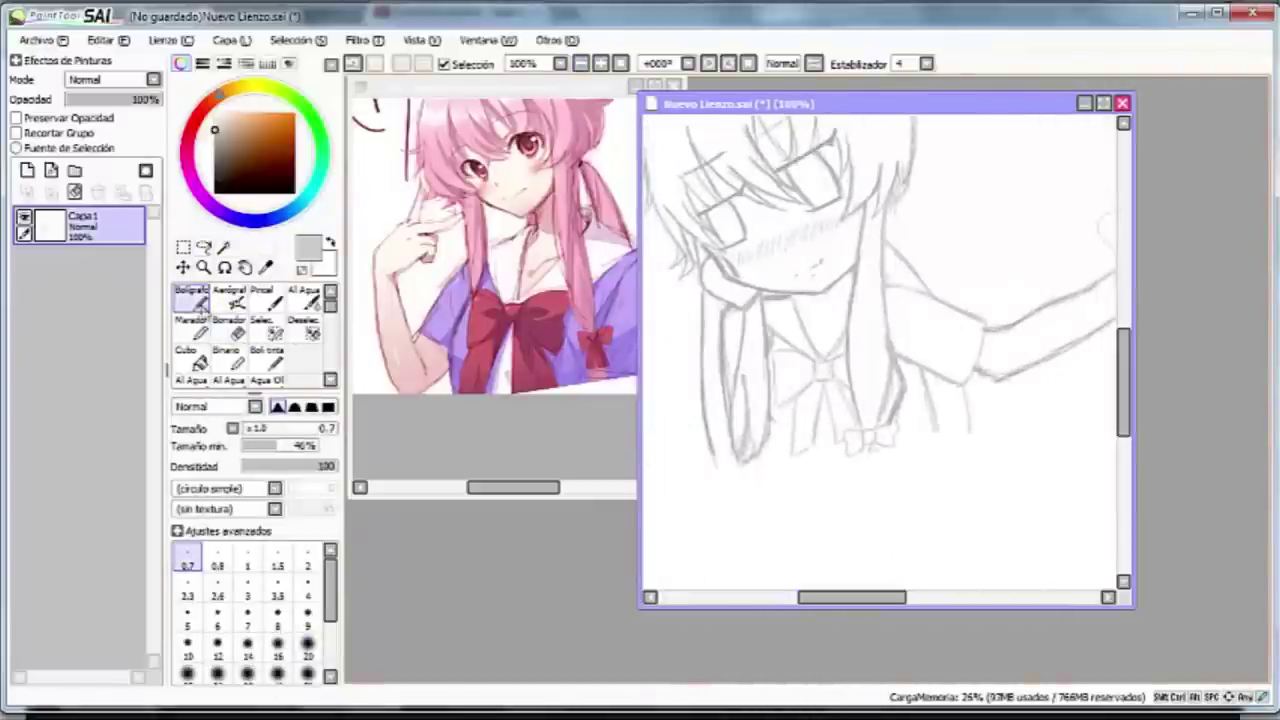
{"action": "key", "text": "ctrl+shift+n"}
{"action": "key", "text": "Down"}
{"action": "key", "text": "e"}
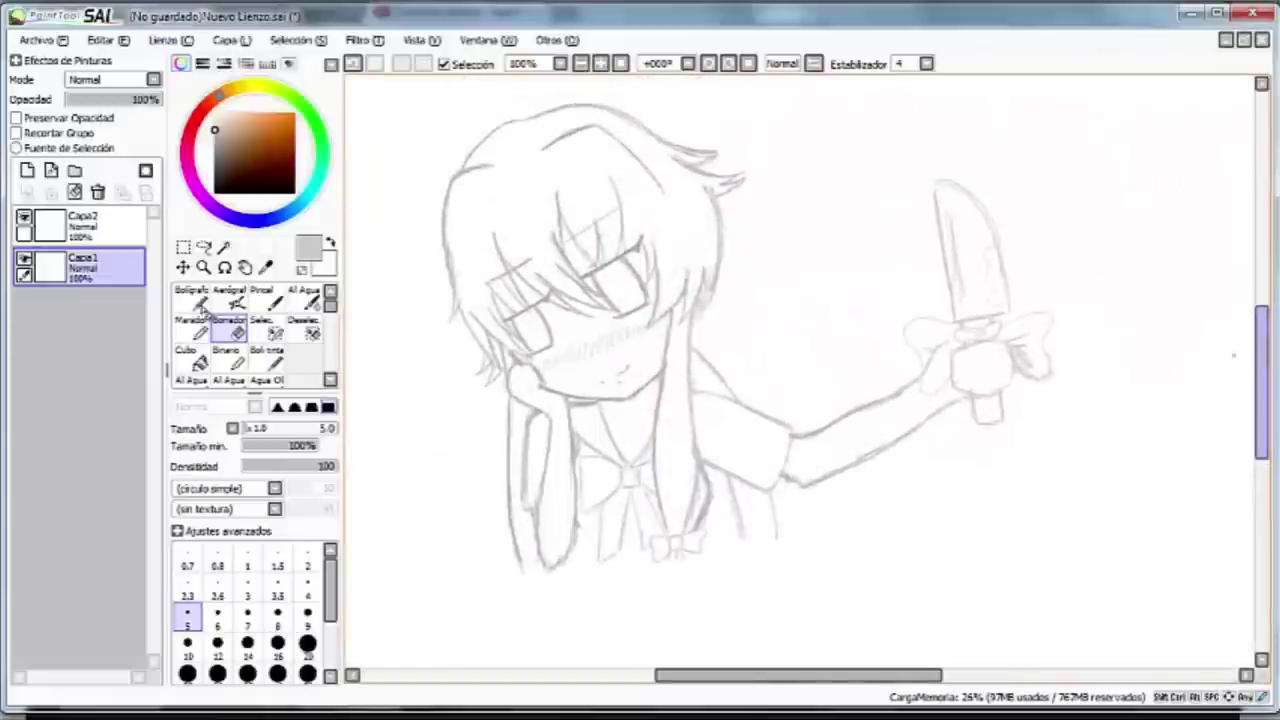
{"action": "mouse_move", "coordinate": [590, 108]}
{"action": "left_mouse_down"}
{"action": "mouse_move", "coordinate": [1094, 258]}
{"action": "mouse_move", "coordinate": [580, 100]}
{"action": "left_mouse_up"}
Step: Scale the whole sketch down with a transform
{"action": "key", "text": "ctrl+t"}
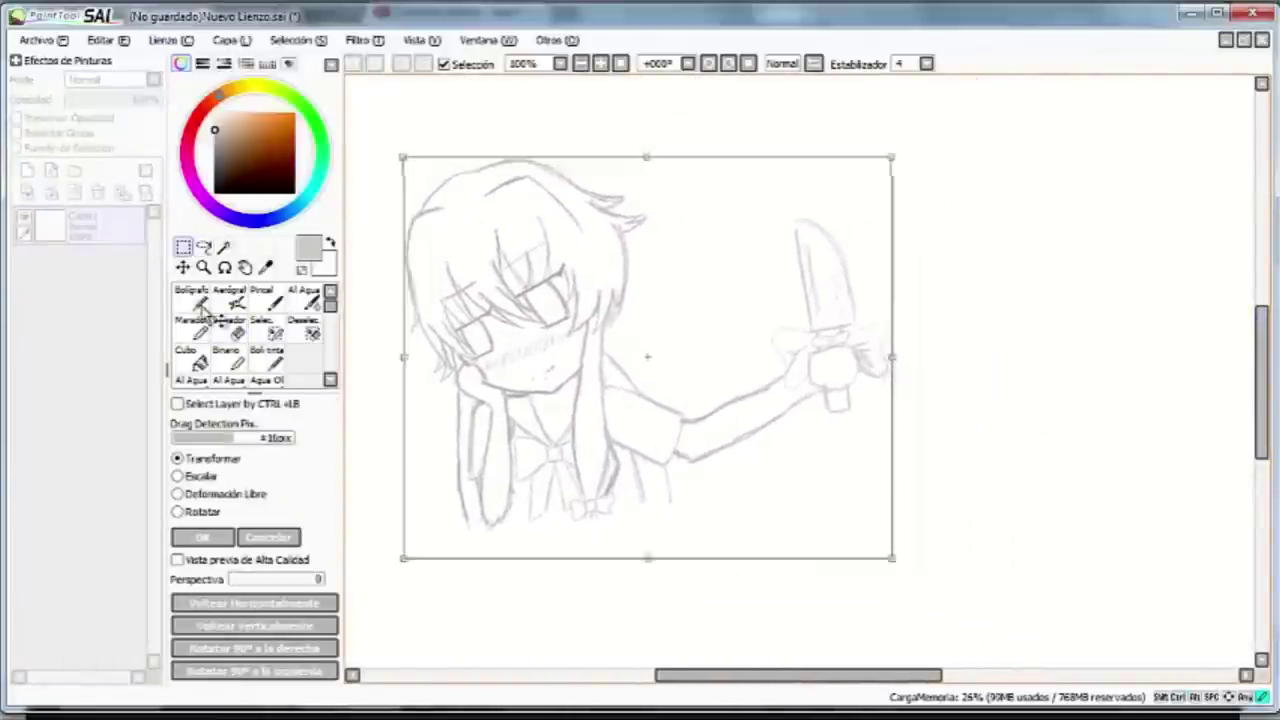